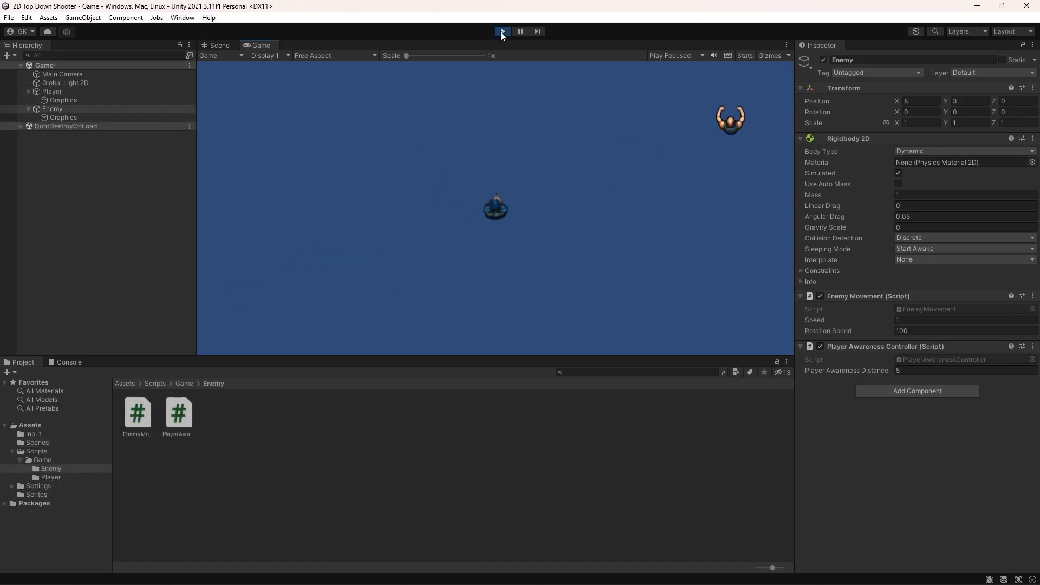
# - Move the player around in the running game to test how the enemy follows, and stop play mode
pyautogui.press('d')
pyautogui.press('w')
pyautogui.press('a')
pyautogui.press('s')
pyautogui.press('w')
pyautogui.press('d')
pyautogui.press('a')
pyautogui.press('a')
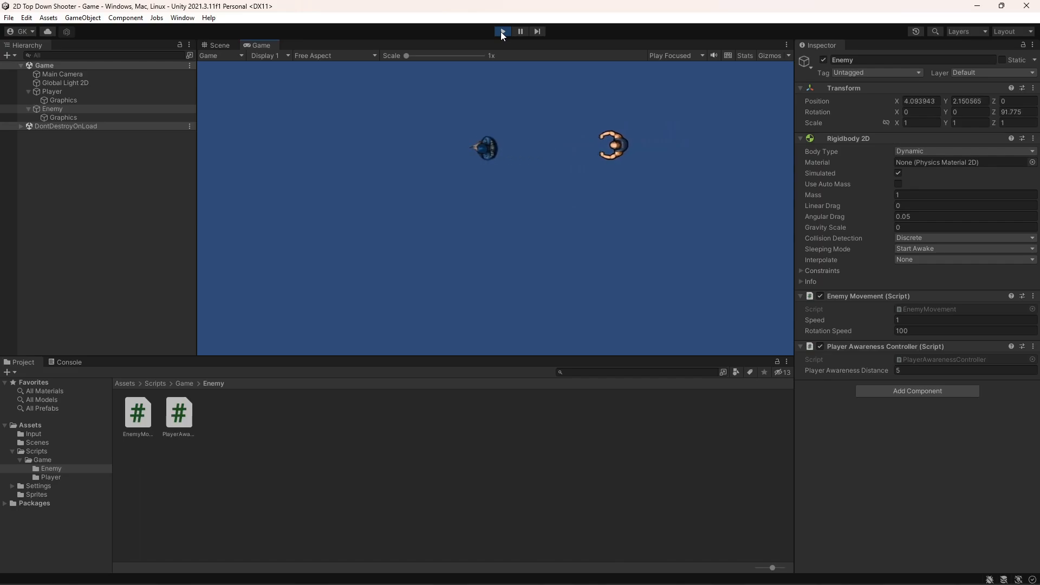
pyautogui.press('a')
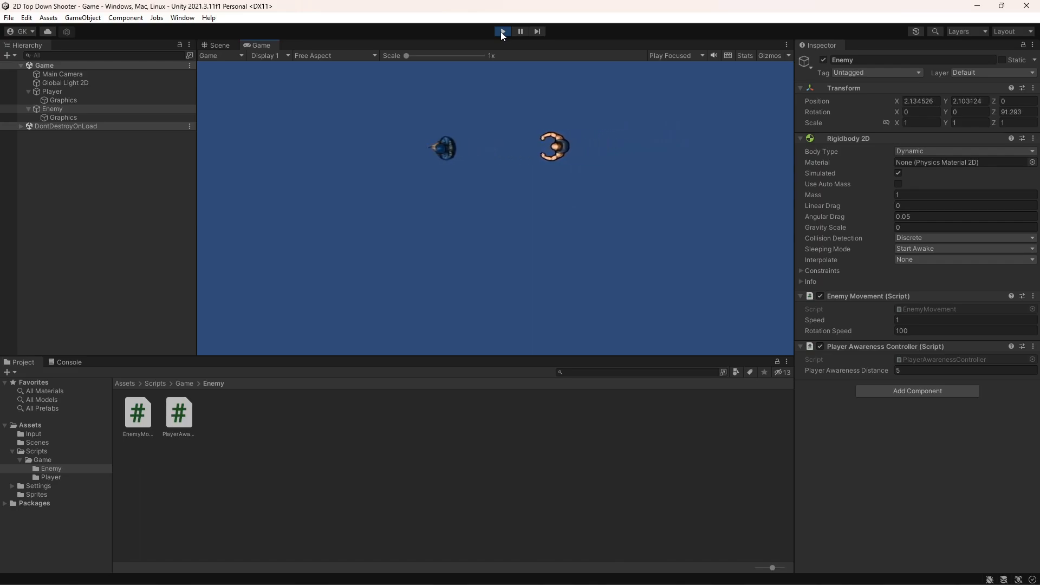
pyautogui.press('s')
pyautogui.press('a')
pyautogui.press('s')
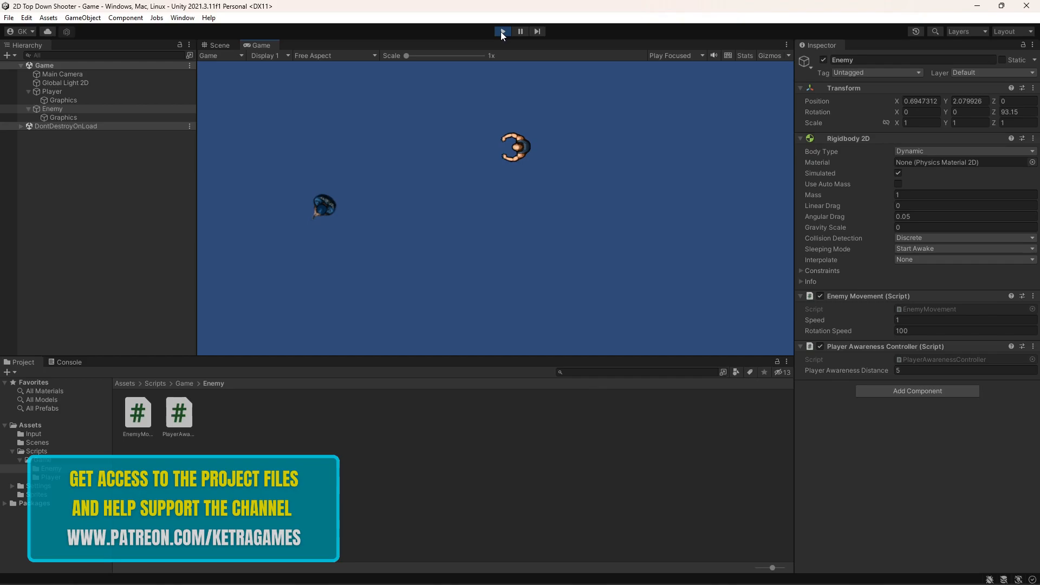
pyautogui.click(502, 31)
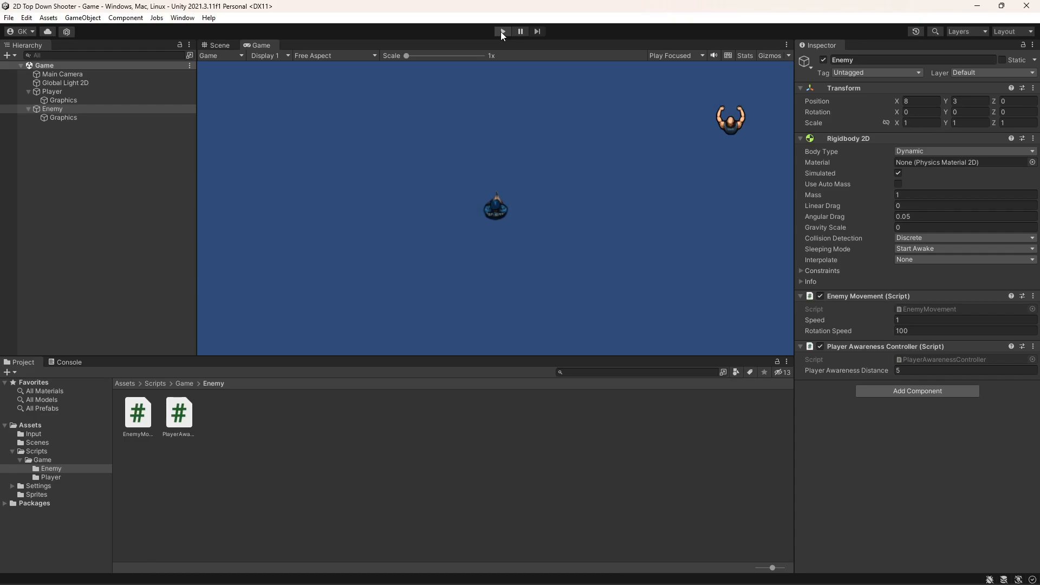
# - Create a folder named Prefabs under Assets and turn the scene's Enemy object into a prefab inside it
pyautogui.click(26, 428)
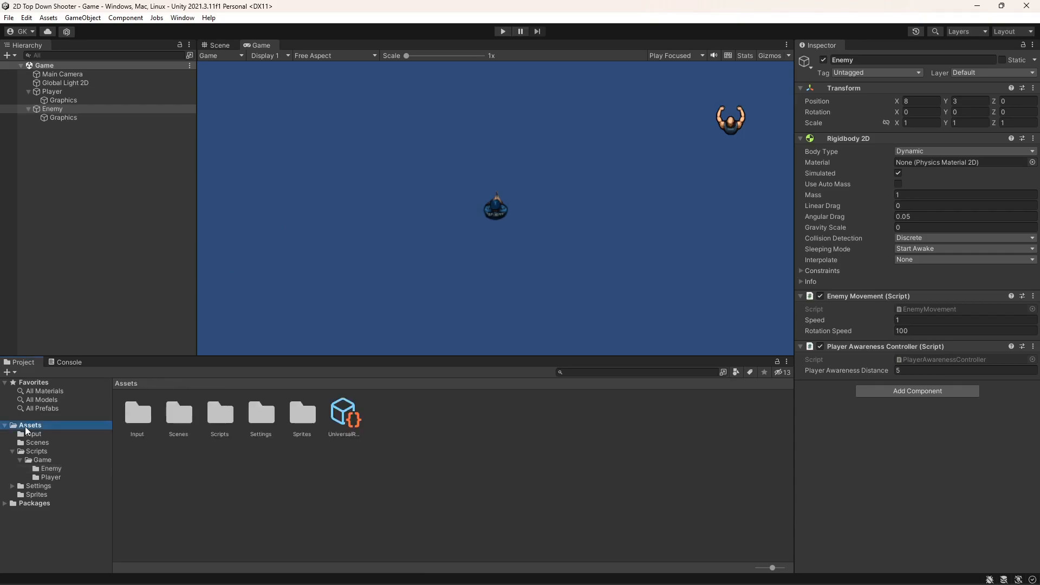
pyautogui.click(7, 372)
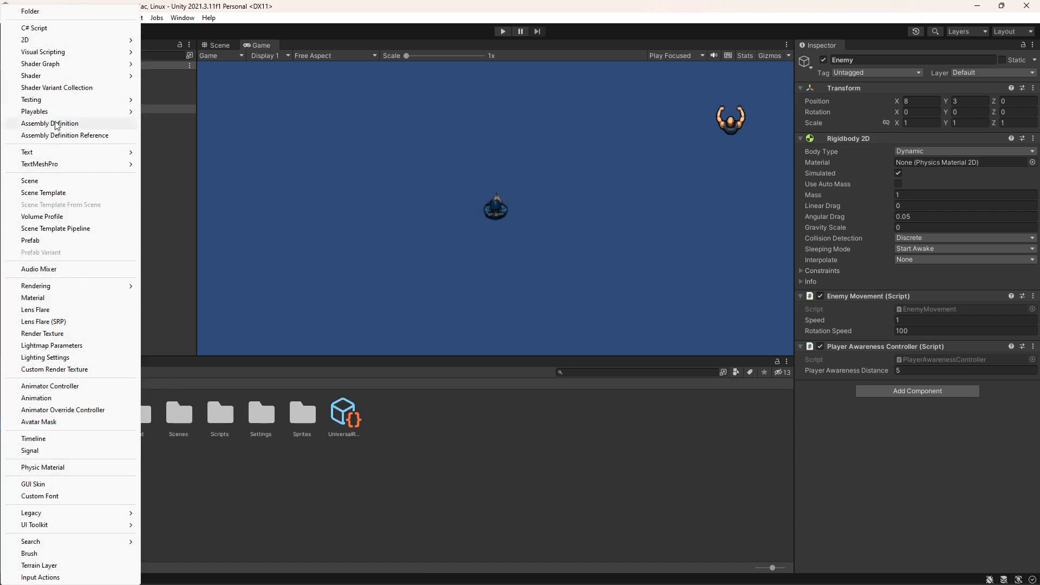
pyautogui.click(30, 11)
pyautogui.write('Prefabs')
pyautogui.press('Return')
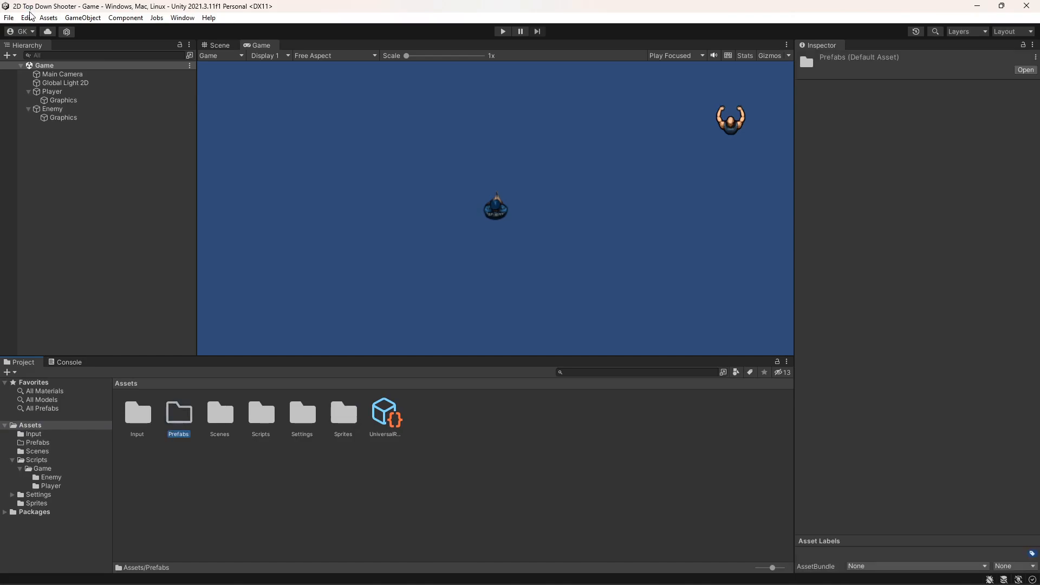
pyautogui.doubleClick(187, 422)
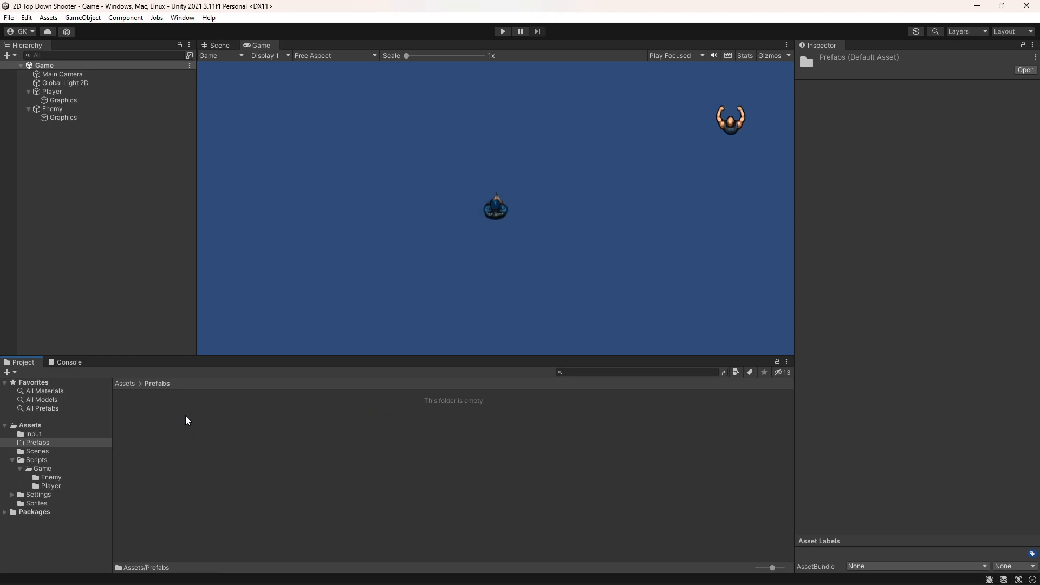
pyautogui.moveTo(46, 111); pyautogui.dragTo(174, 421)
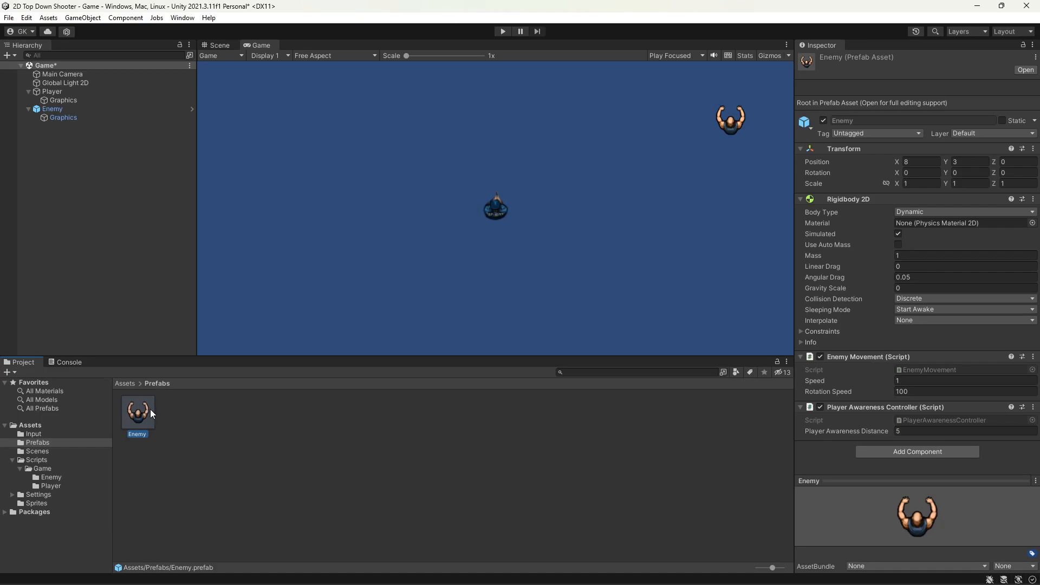
# - Place three Enemy prefab instances in the scene at about (-8.4, -3.4), (-5.3, 3.5) and (6.0, -2.9)
pyautogui.click(210, 45)
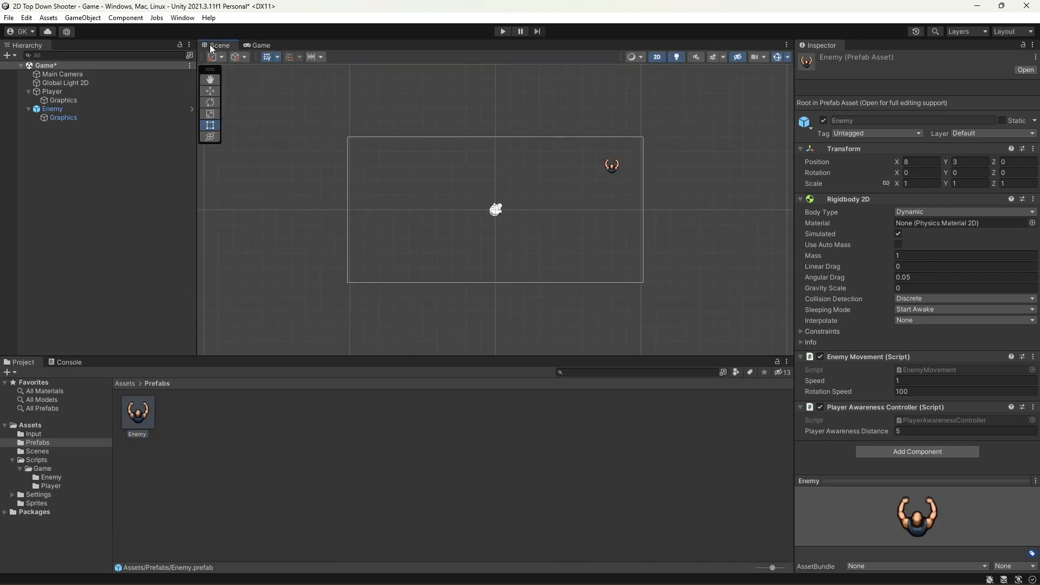
pyautogui.moveTo(134, 423); pyautogui.dragTo(374, 260)
pyautogui.moveTo(148, 417); pyautogui.dragTo(419, 158)
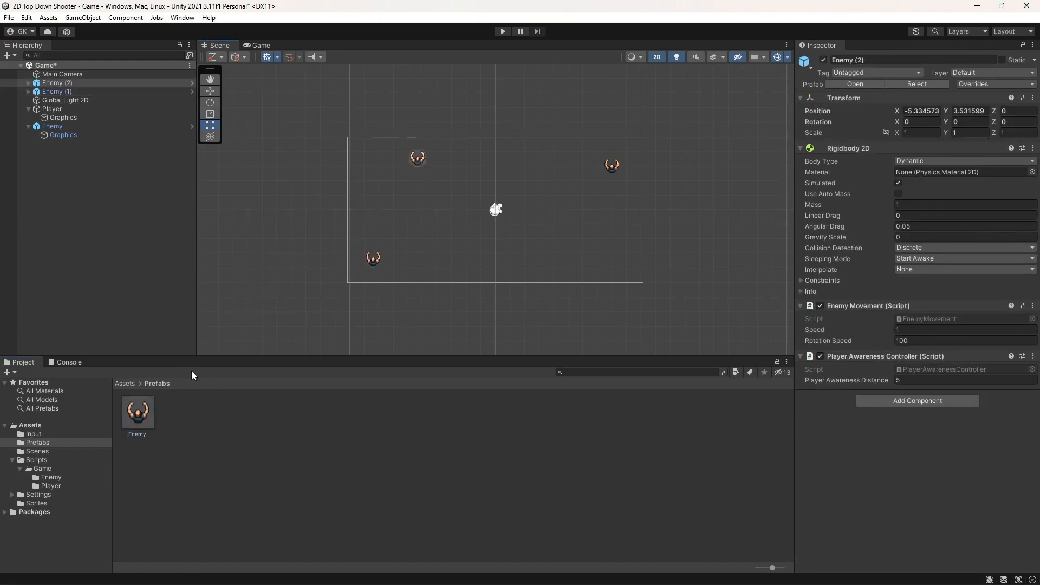
pyautogui.moveTo(143, 414); pyautogui.dragTo(585, 256)
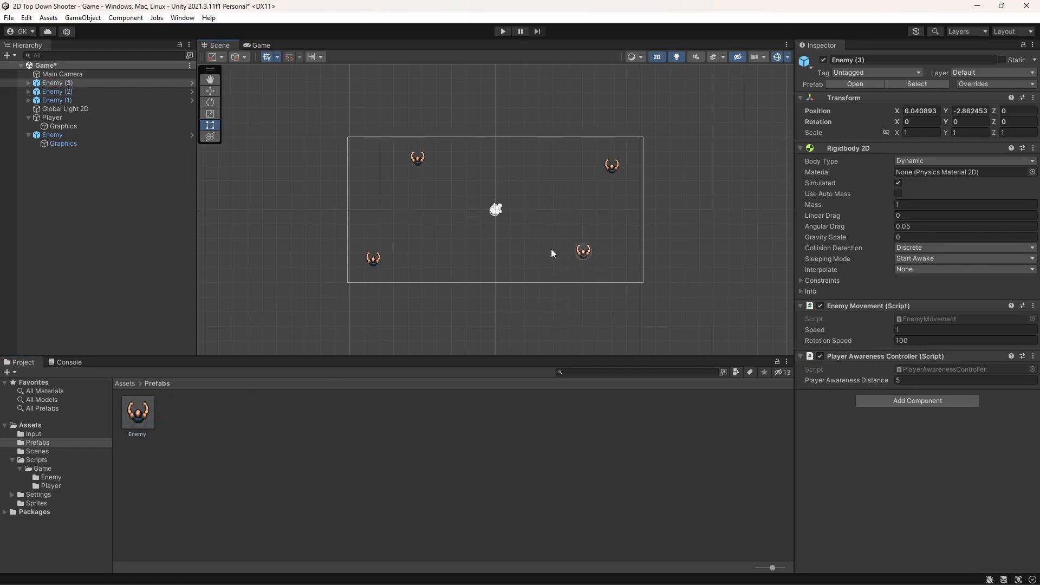
# - Set the Z rotation of Enemy (1) to 45, Enemy (3) to 75 and Enemy (2) to -25
pyautogui.click(65, 100)
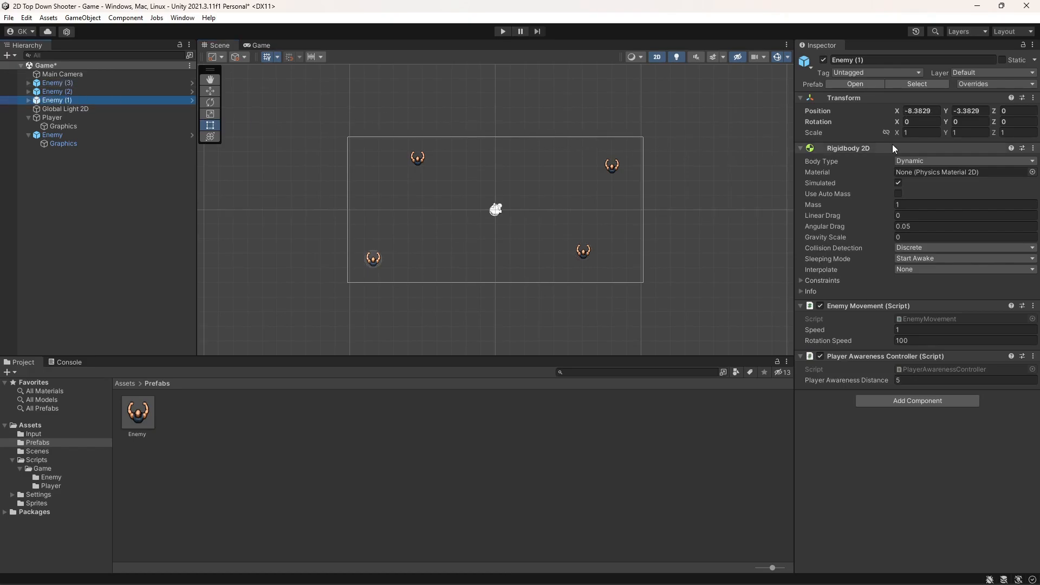
pyautogui.click(1009, 121)
pyautogui.write('45')
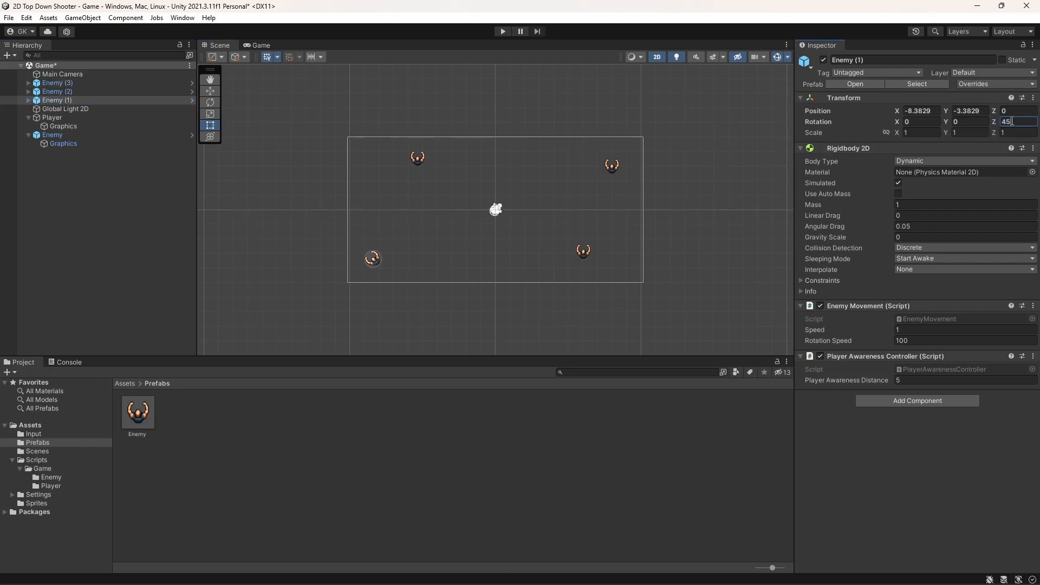
pyautogui.click(57, 83)
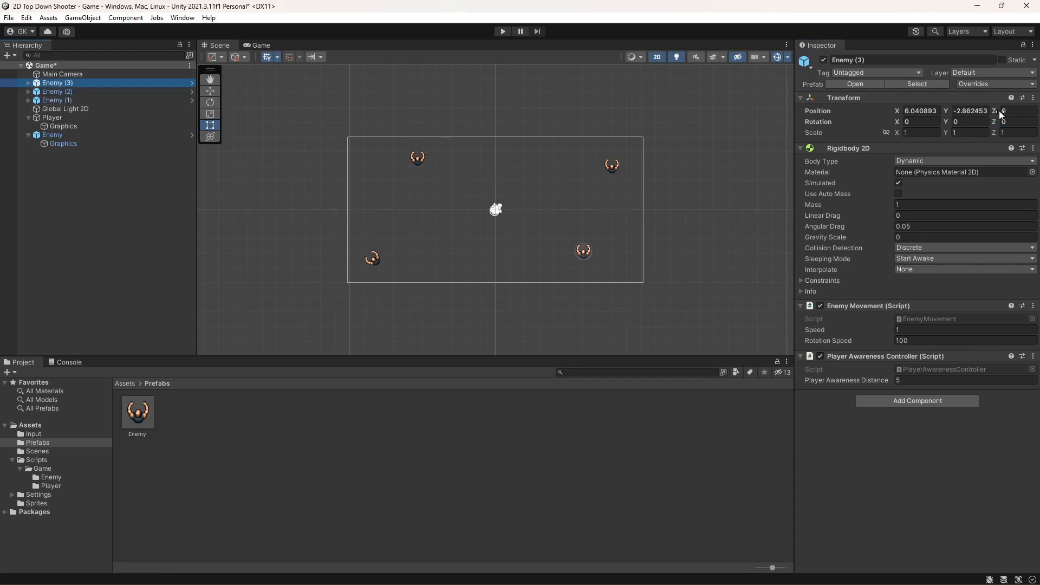
pyautogui.click(1013, 121)
pyautogui.write('75')
pyautogui.click(73, 99)
pyautogui.click(55, 91)
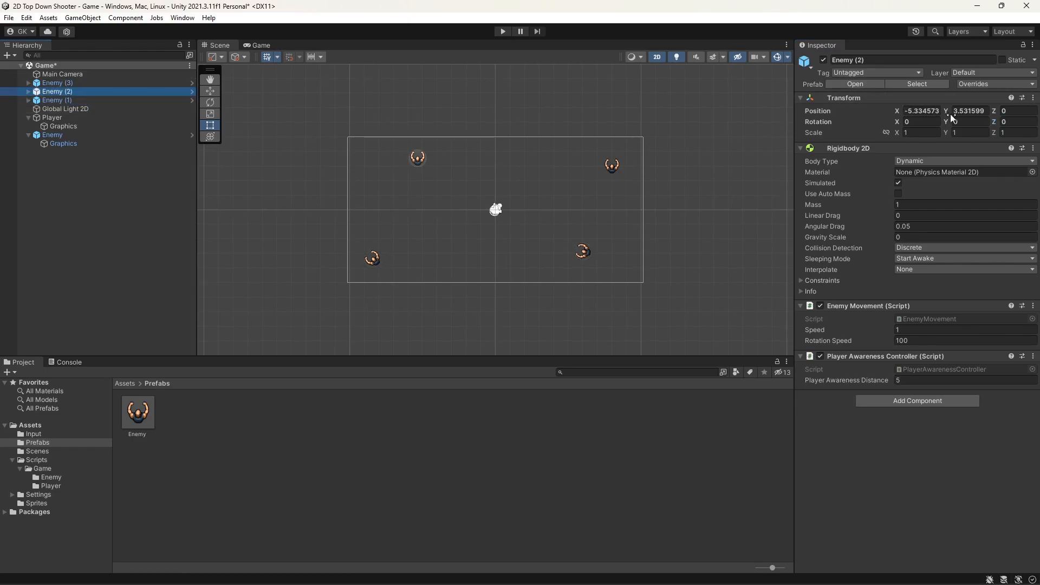
pyautogui.click(1014, 121)
pyautogui.write('-25')
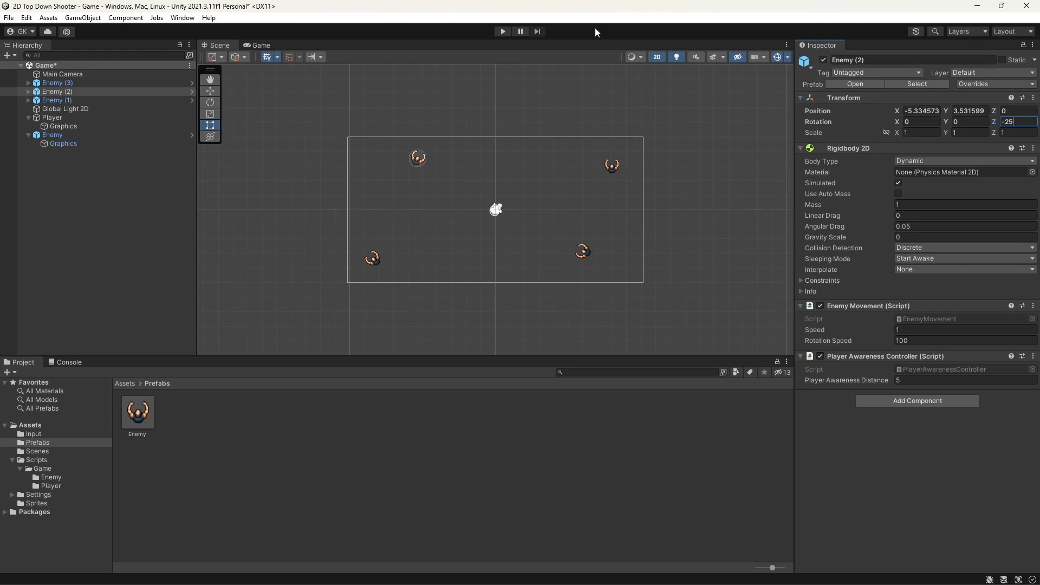
# - Play the game, move the player near each of the four enemies to test their pursuit, and stop play mode
pyautogui.click(503, 32)
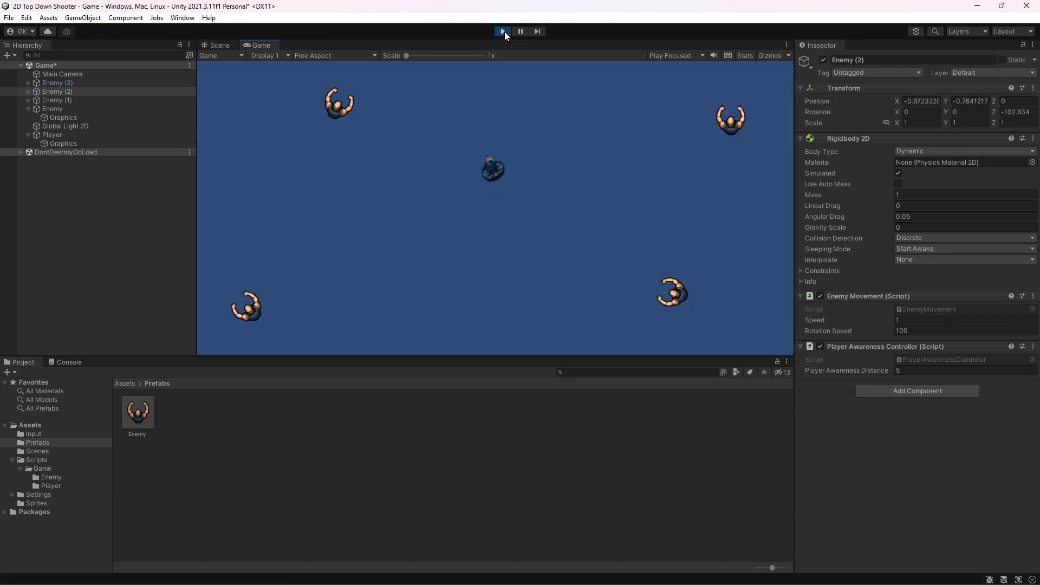
pyautogui.press('s')
pyautogui.press('d')
pyautogui.press('s')
pyautogui.press('w')
pyautogui.press('a')
pyautogui.press('s')
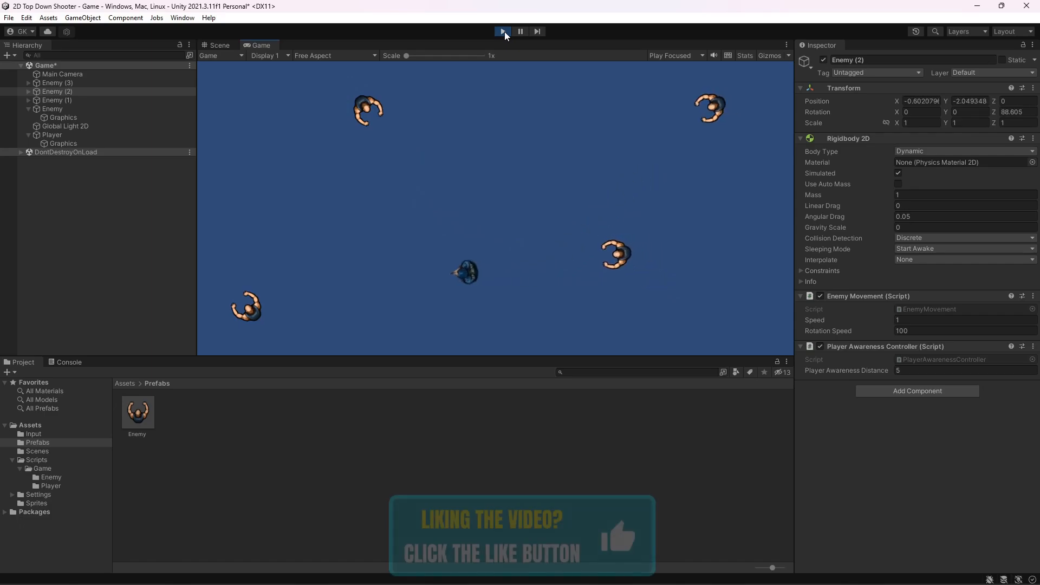
pyautogui.press('s')
pyautogui.press('a')
pyautogui.press('w')
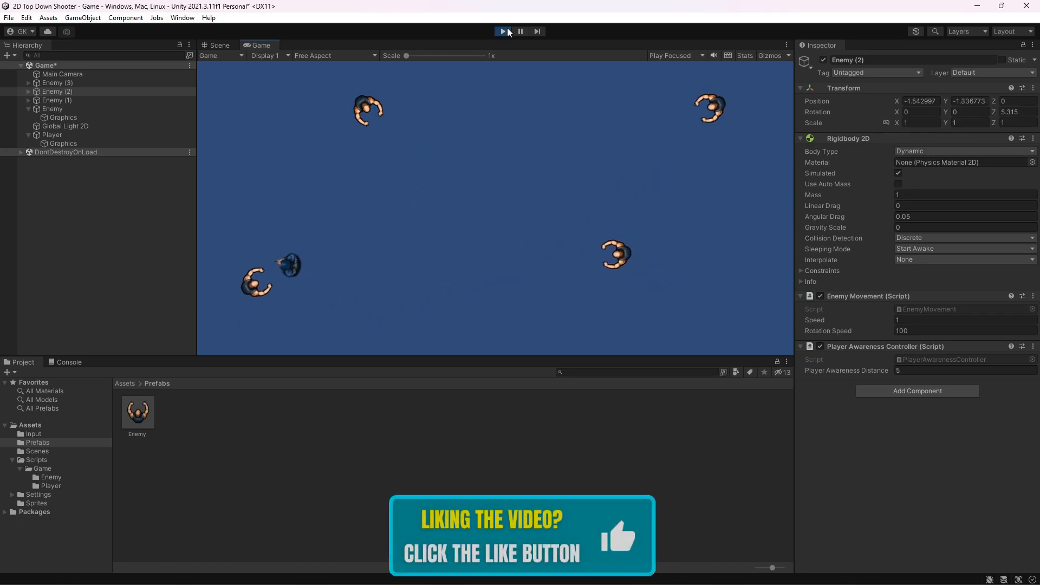
pyautogui.press('d')
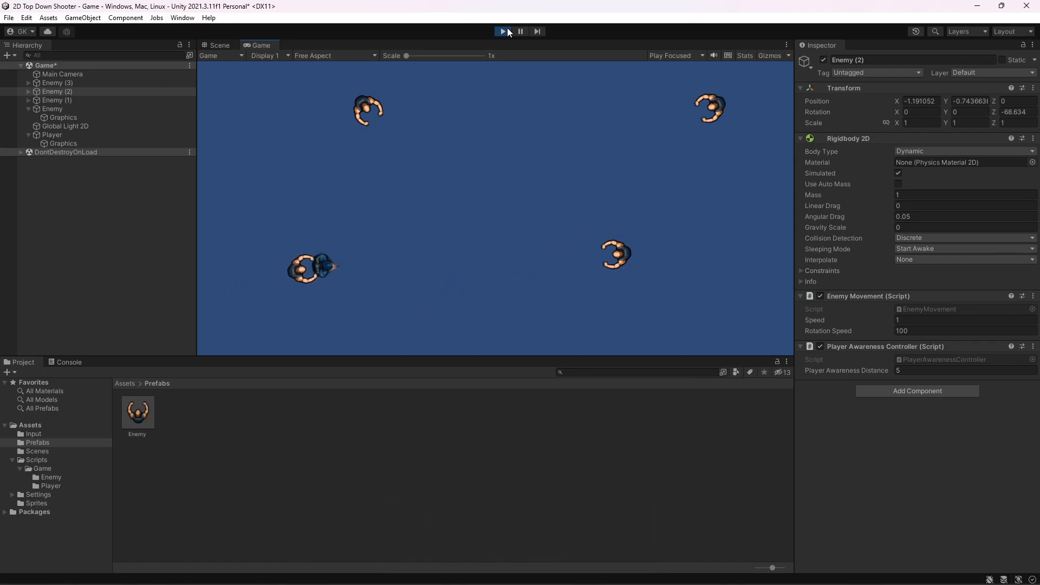
pyautogui.press('s')
pyautogui.press('a')
pyautogui.press('w')
pyautogui.press('d')
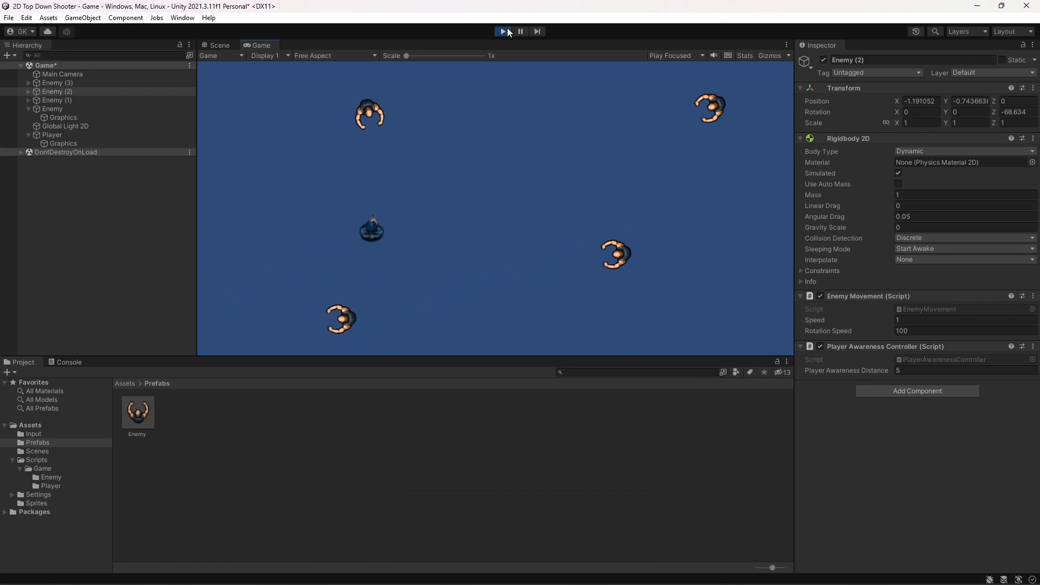
pyautogui.press('d')
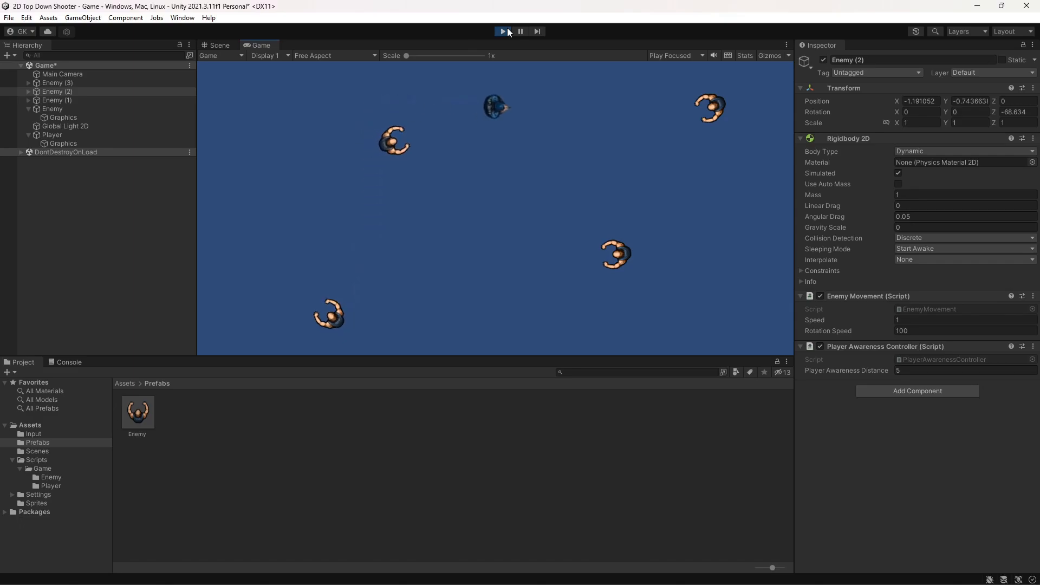
pyautogui.click(508, 31)
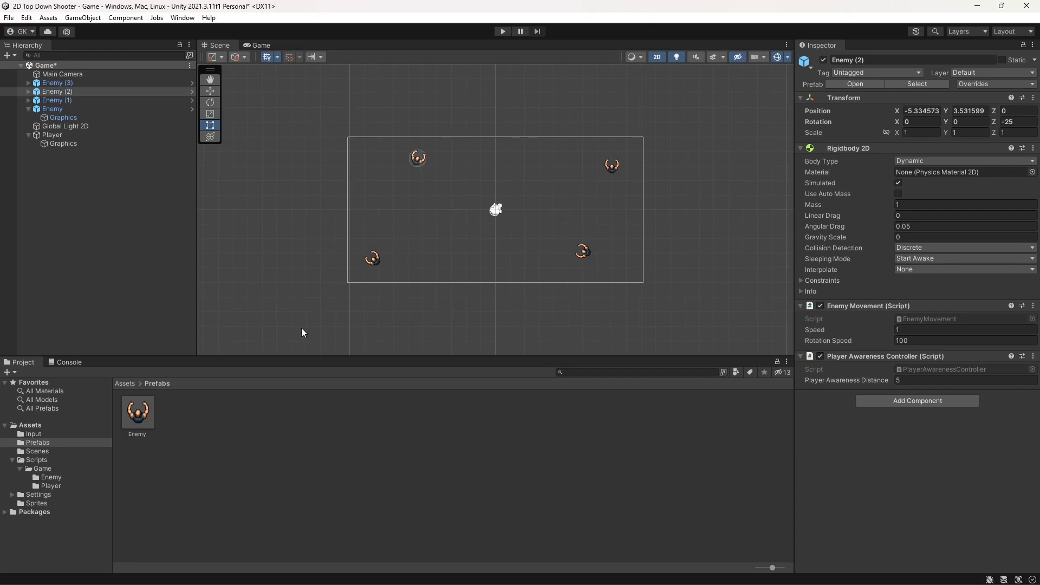
# - Add a Circle Collider 2D with radius 0.45 to the Enemy prefab and check its instances Enemy (3) and Enemy (2) in the scene
pyautogui.doubleClick(145, 411)
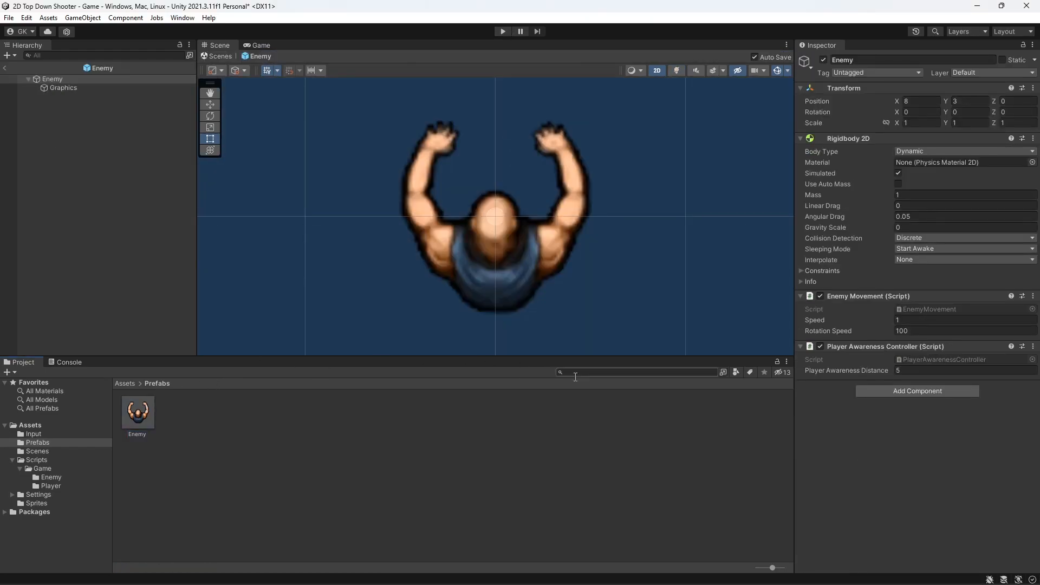
pyautogui.click(883, 393)
pyautogui.write('collider')
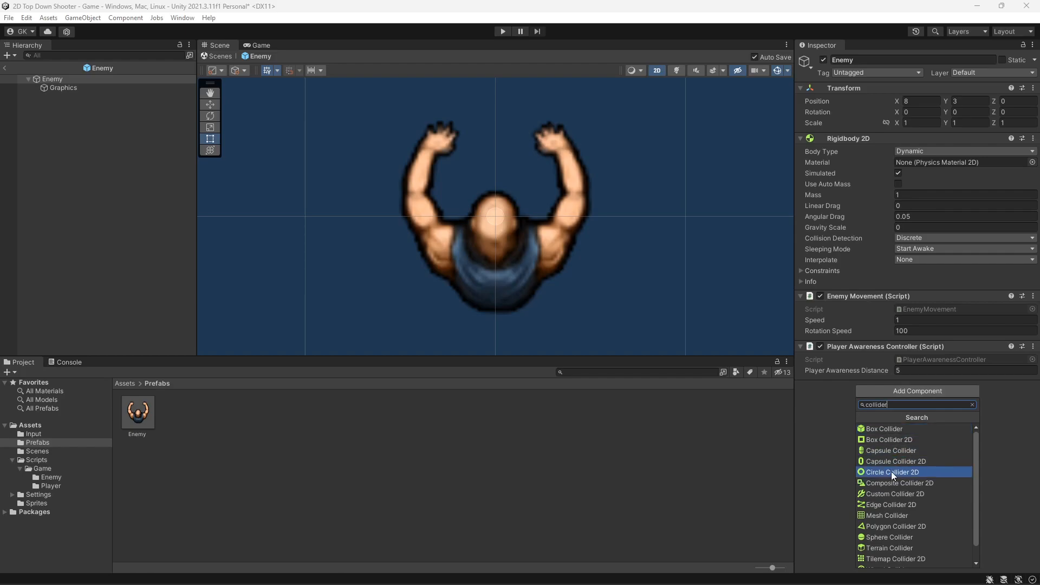
pyautogui.click(892, 472)
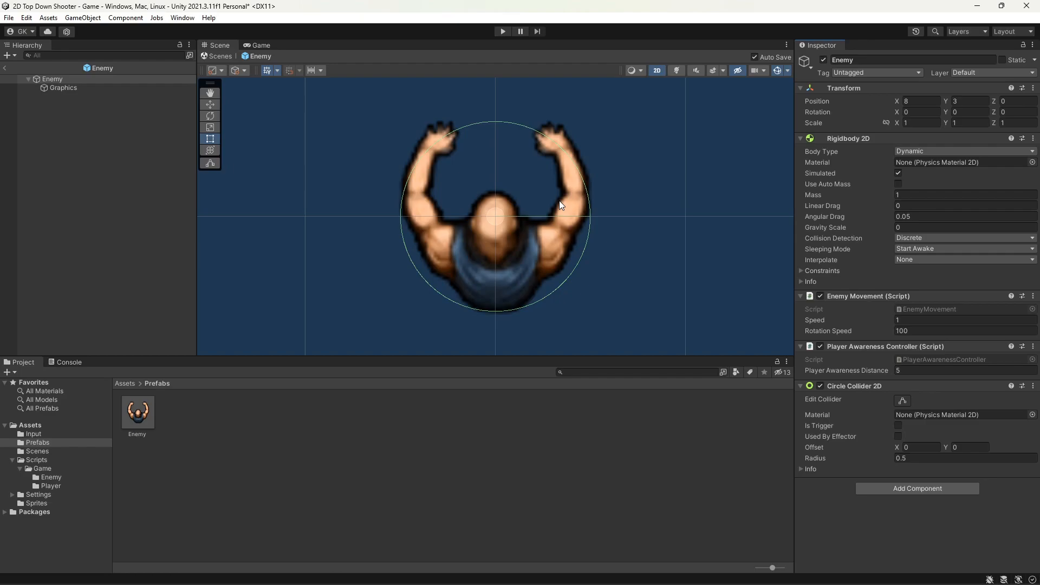
pyautogui.click(915, 459)
pyautogui.write('0.45')
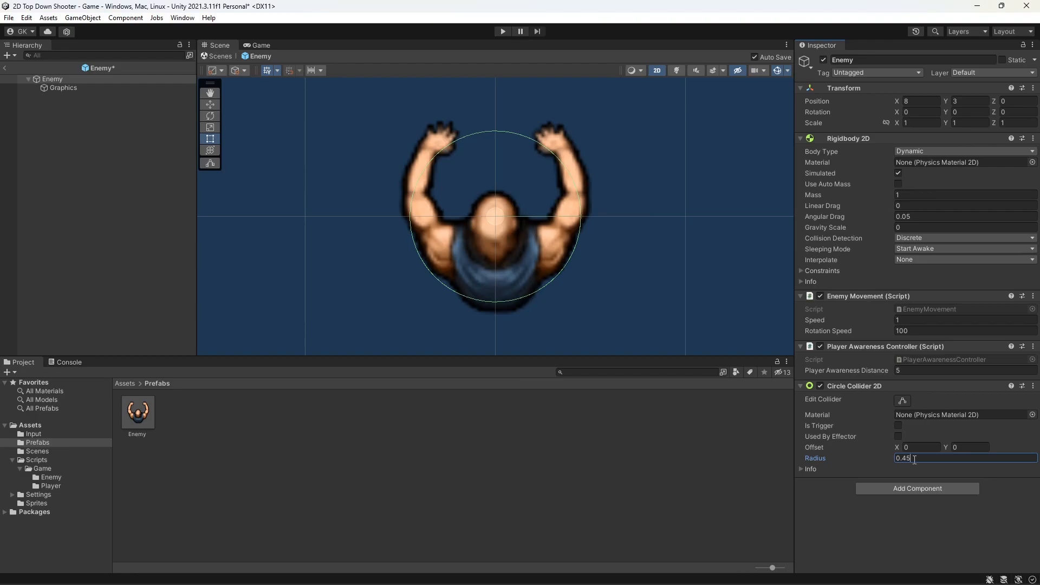
pyautogui.click(5, 69)
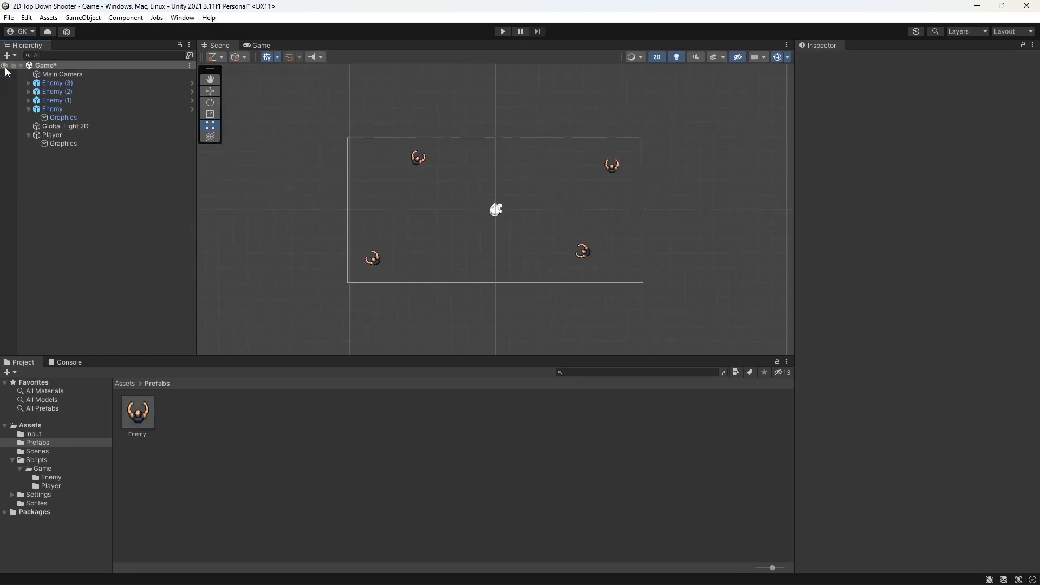
pyautogui.click(43, 84)
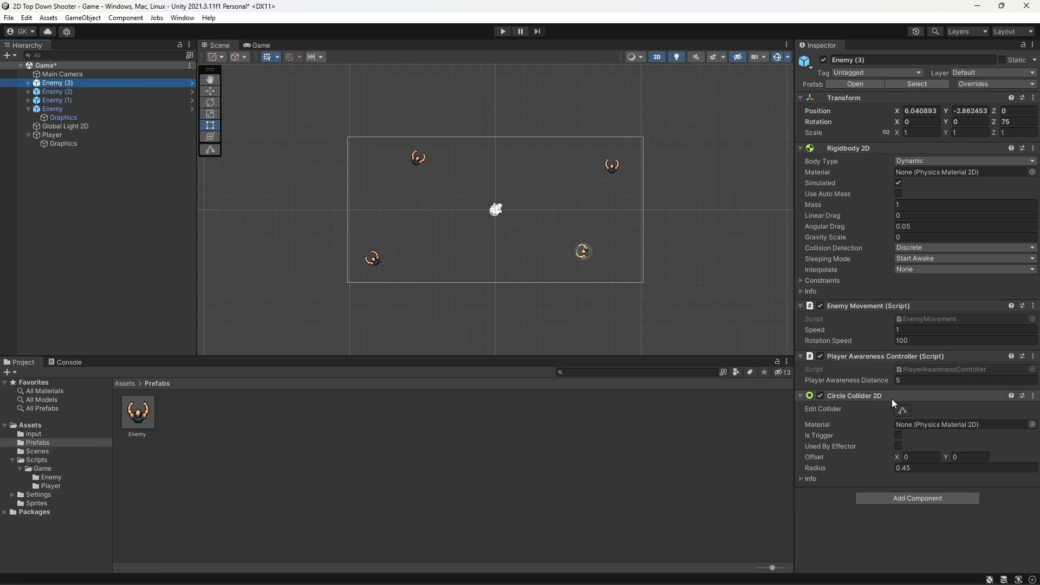
pyautogui.click(79, 92)
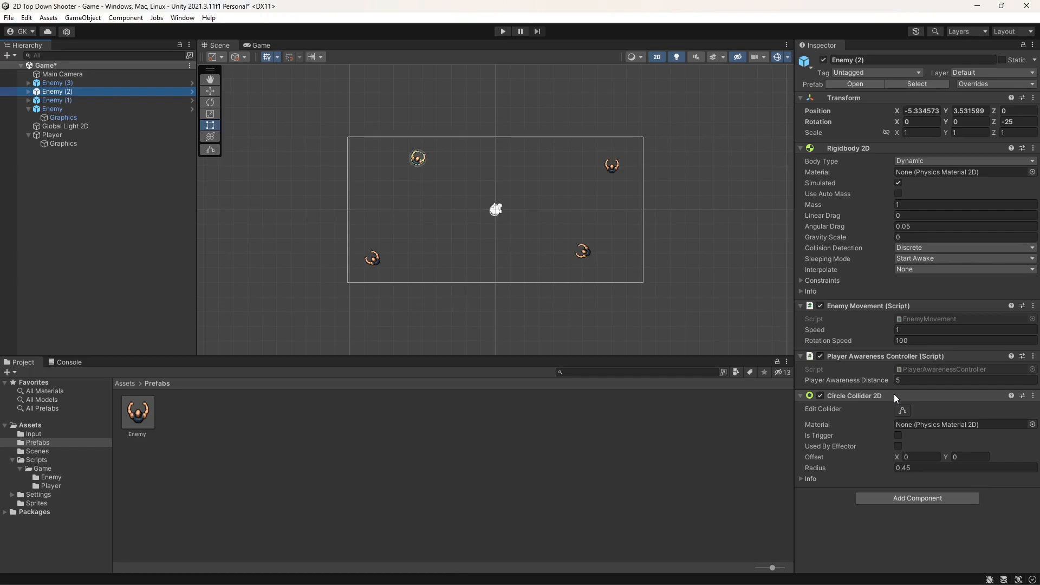
# - Add a Circle Collider 2D to the Player and set its radius to 0.4
pyautogui.click(57, 135)
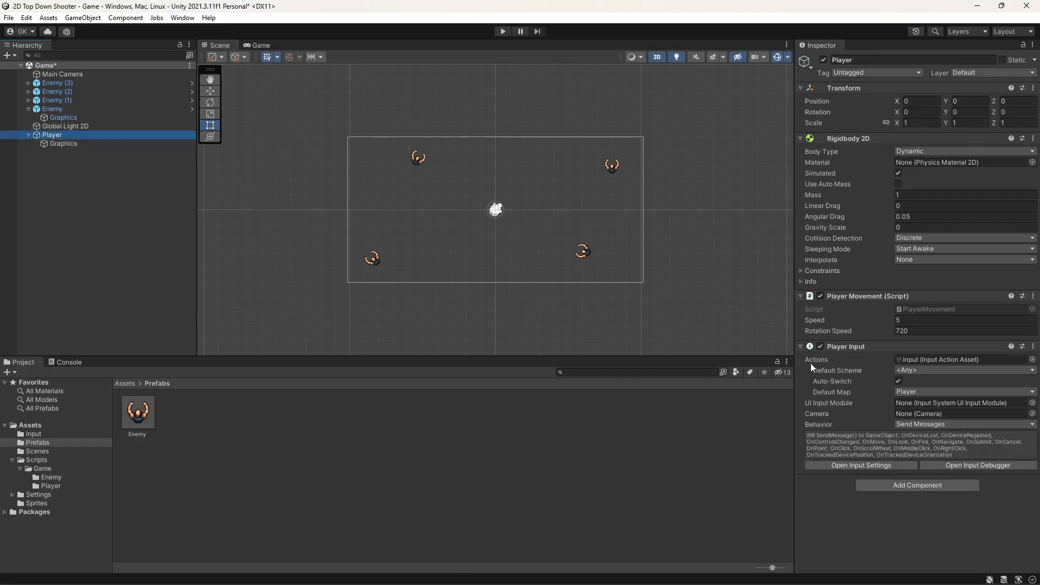
pyautogui.click(932, 481)
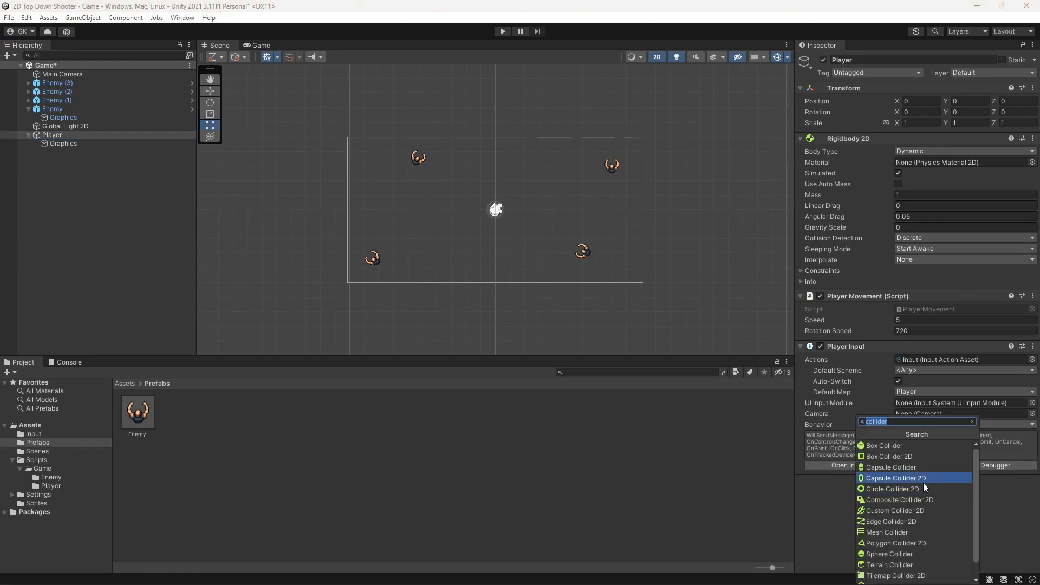
pyautogui.click(915, 489)
pyautogui.scroll(15, 451, 239)
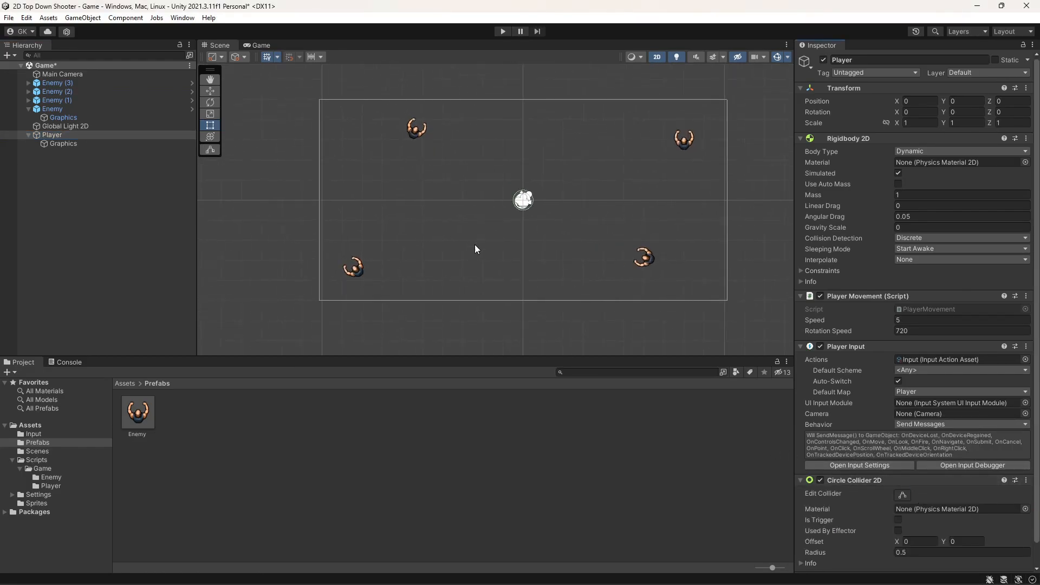
pyautogui.moveTo(531, 208); pyautogui.dragTo(517, 321, button='middle')
pyautogui.scroll(2, 520, 293)
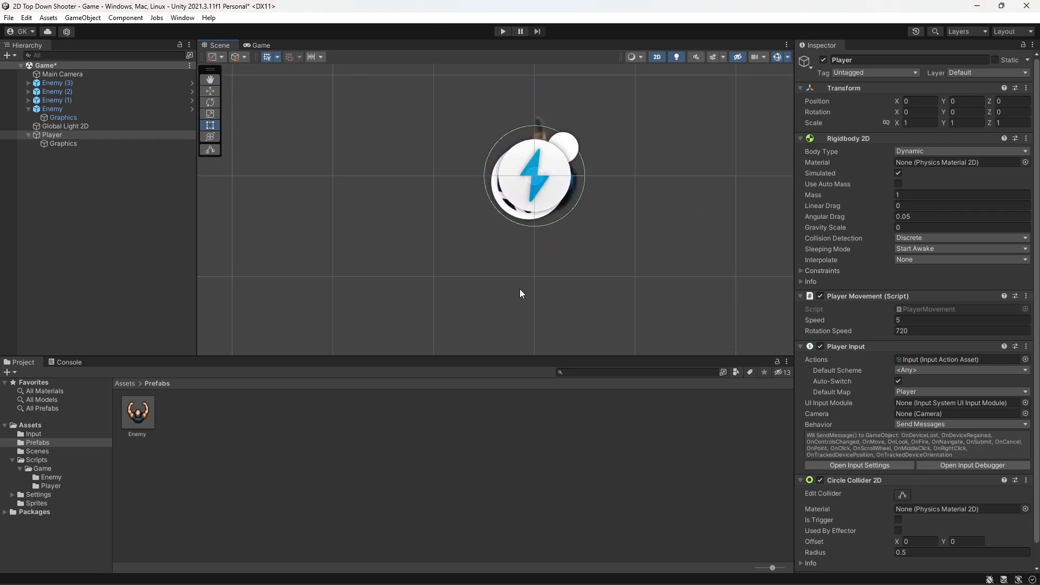
pyautogui.click(921, 553)
pyautogui.write('0.4')
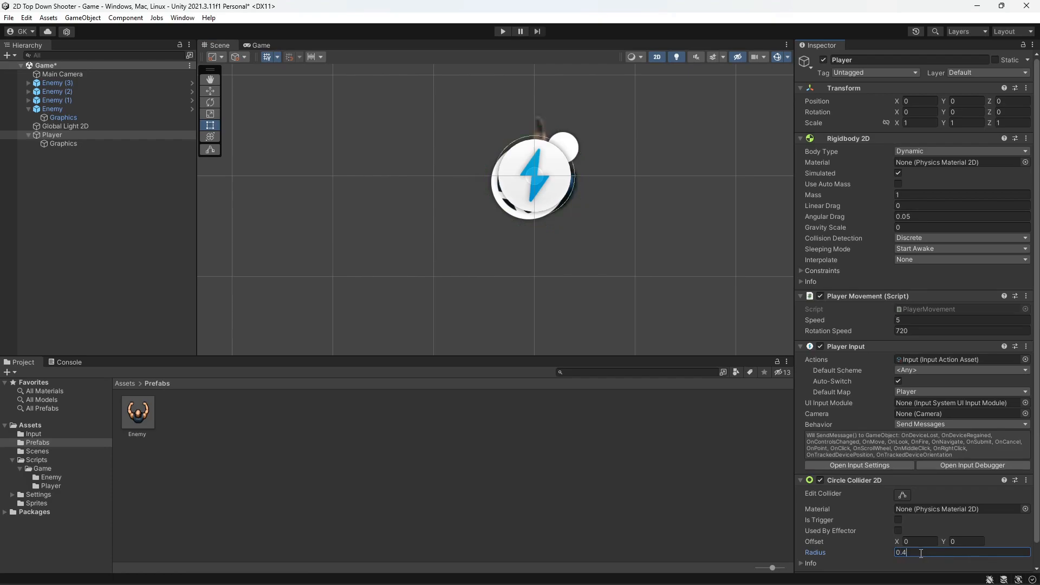
# - Play the game, run the player into the two nearest enemies to test the collisions, and stop play mode
pyautogui.click(501, 33)
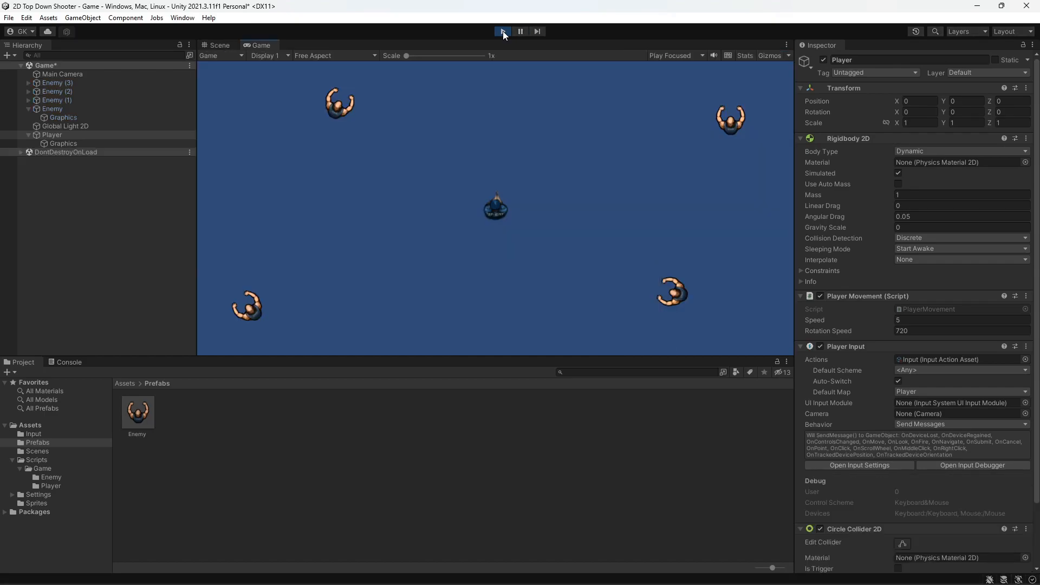
pyautogui.press('w')
pyautogui.press('w')
pyautogui.press('s')
pyautogui.press('a')
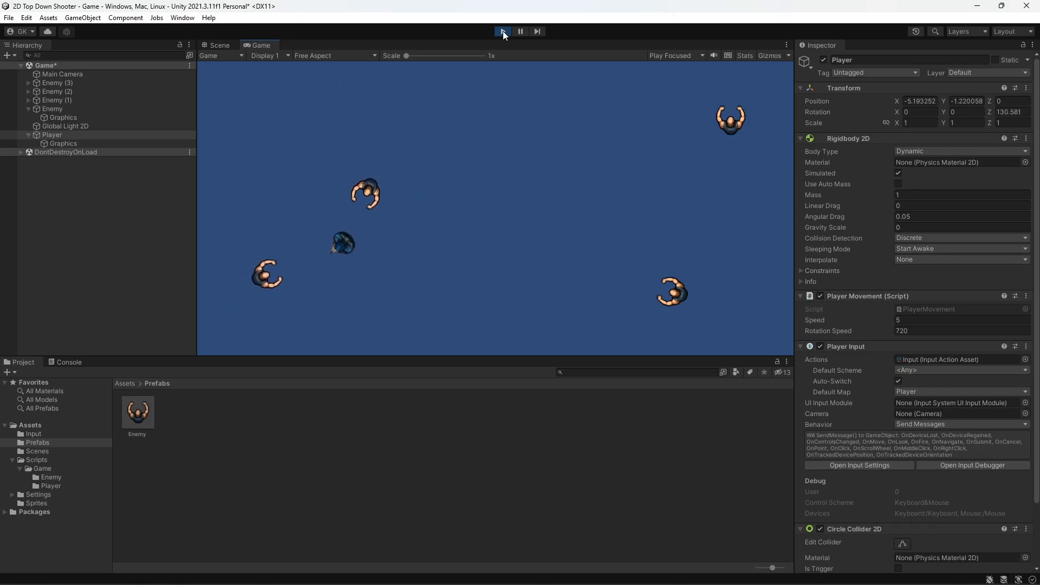
pyautogui.press('s')
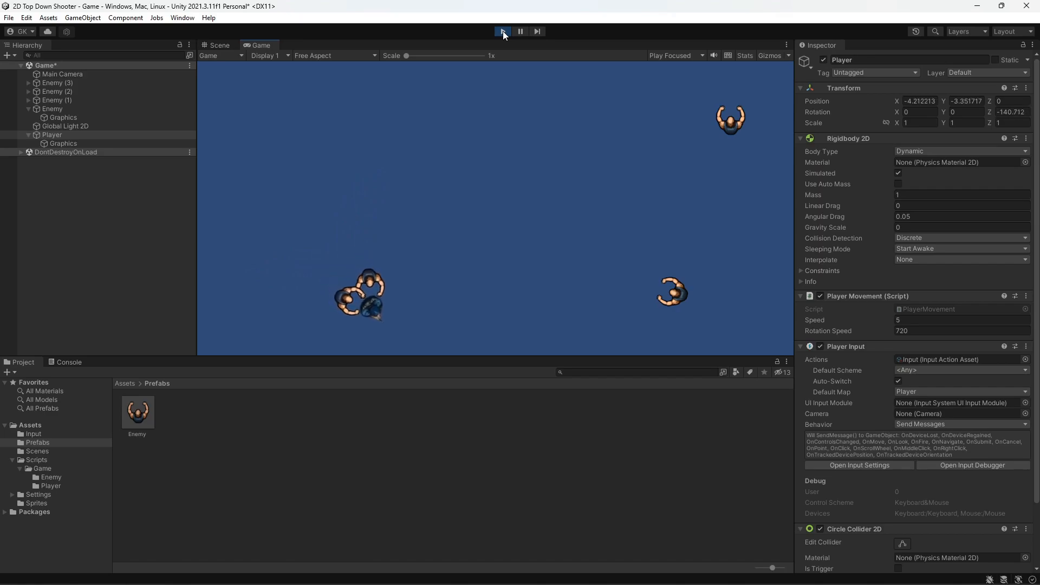
pyautogui.click(503, 31)
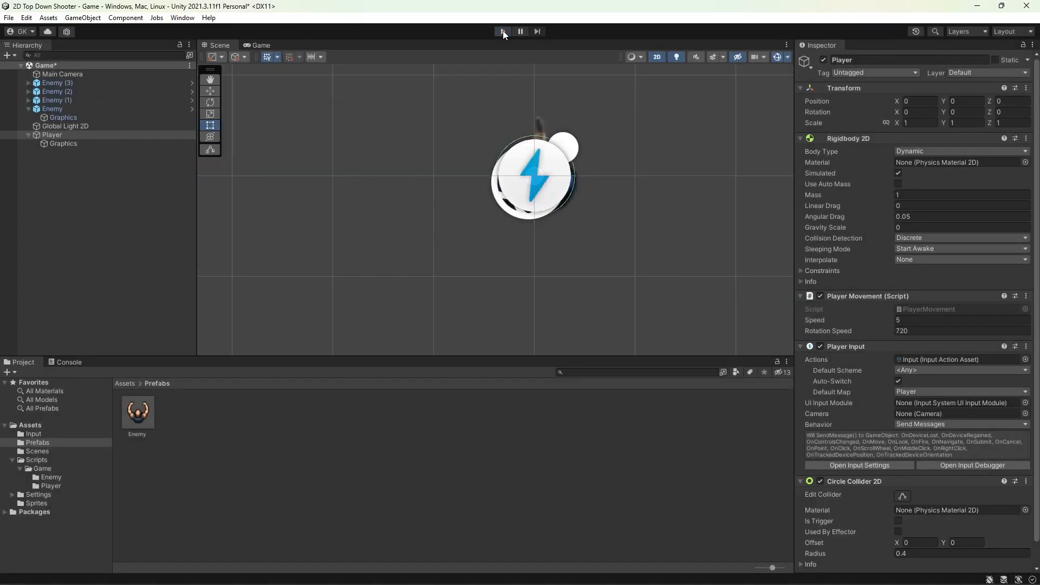
# - Set the Player's Rigidbody 2D to mass 10000, linear drag 10 and angular drag 10
pyautogui.click(908, 195)
pyautogui.write('10000')
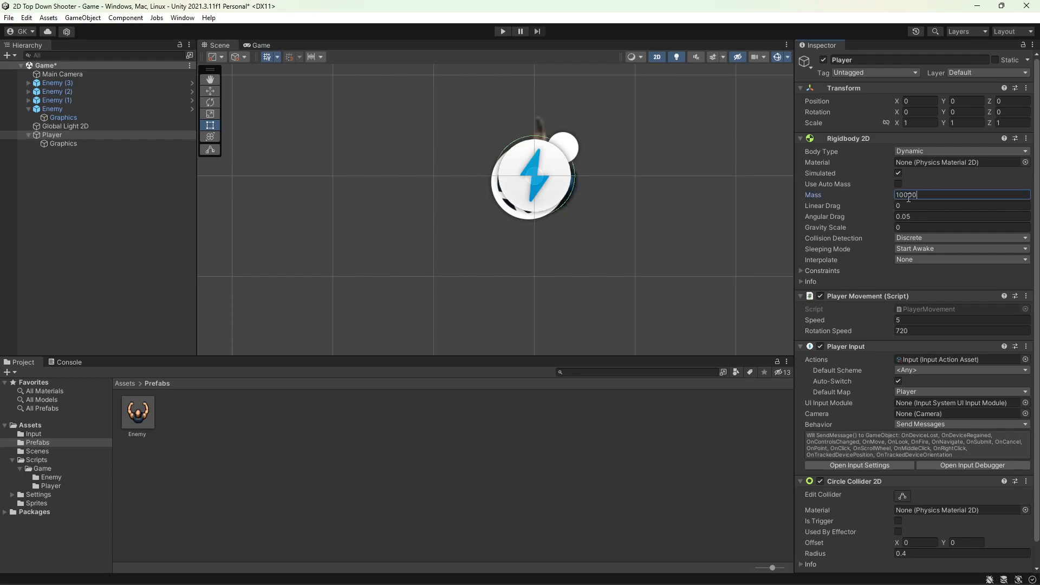
pyautogui.click(911, 206)
pyautogui.write('10')
pyautogui.click(912, 215)
pyautogui.write('10')
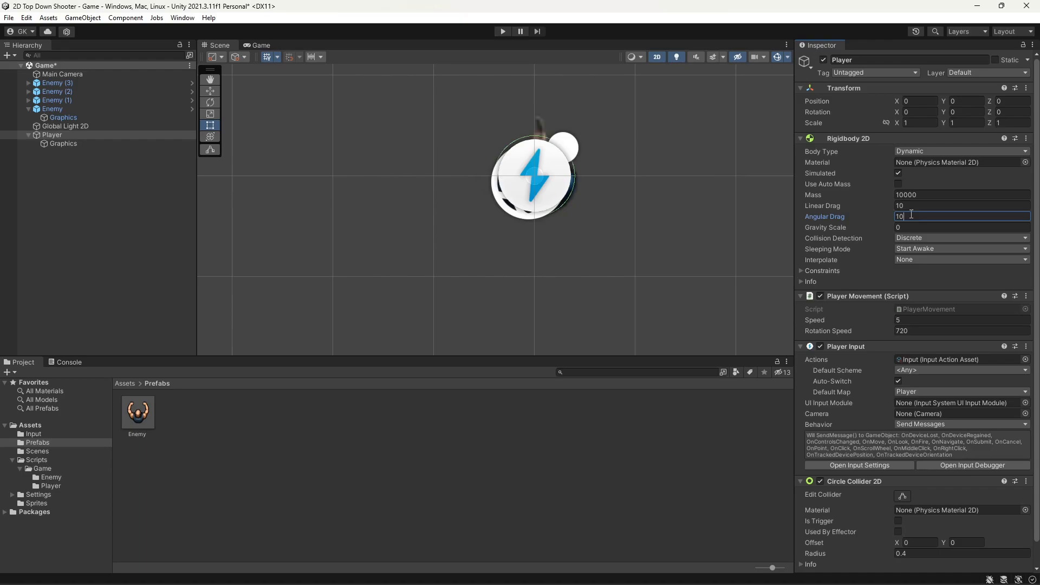
# - Set the Enemy prefab's Rigidbody 2D to mass 70, linear drag 10 and angular drag 10
pyautogui.click(141, 425)
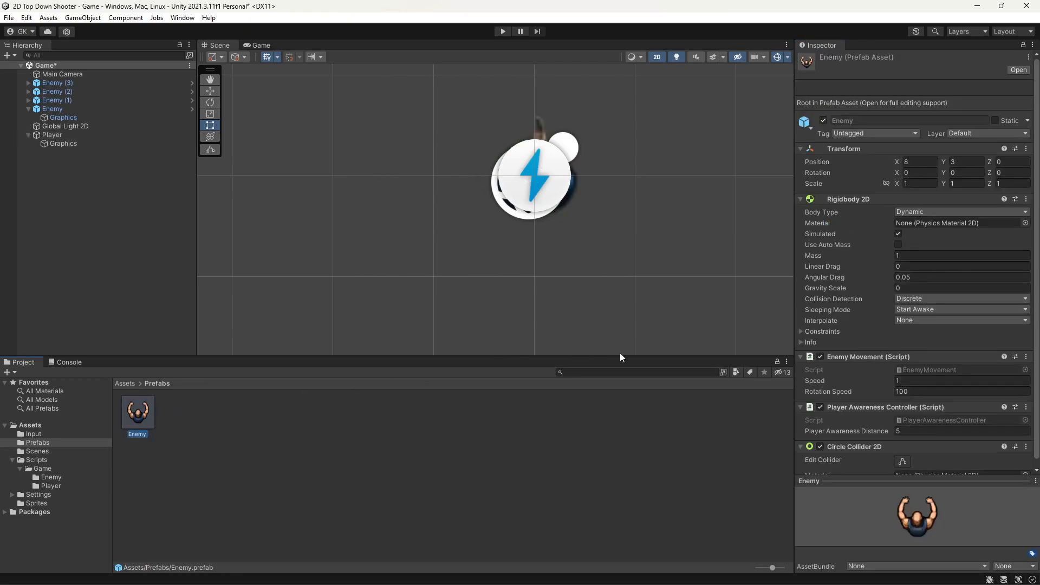
pyautogui.click(908, 255)
pyautogui.write('70')
pyautogui.click(911, 267)
pyautogui.write('10')
pyautogui.click(913, 276)
pyautogui.write('10')
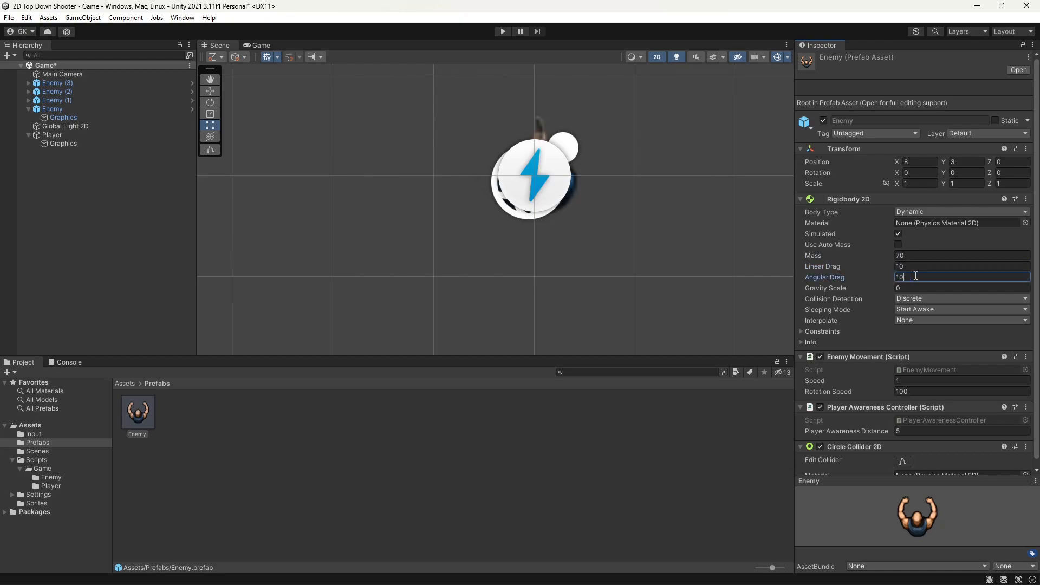
# - Play the game, move the player against the enemies to test the heavier rigidbodies, and stop play mode
pyautogui.click(503, 31)
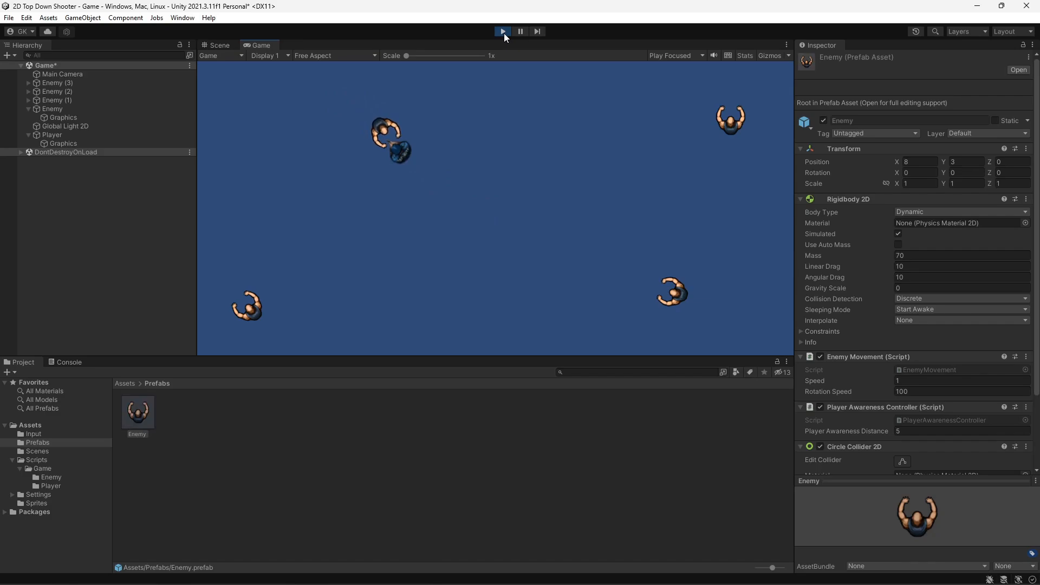
pyautogui.press('s')
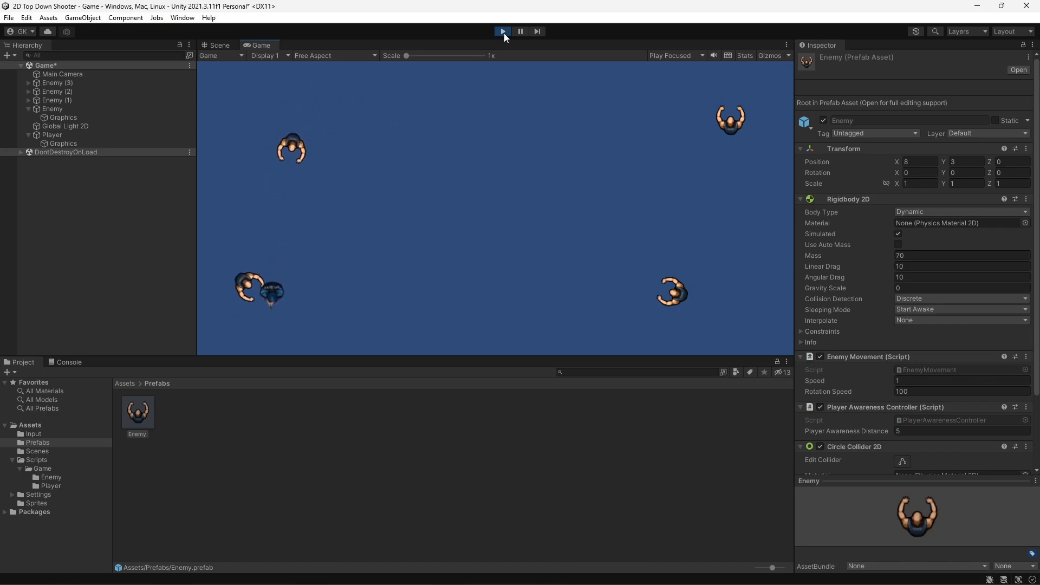
pyautogui.press('d')
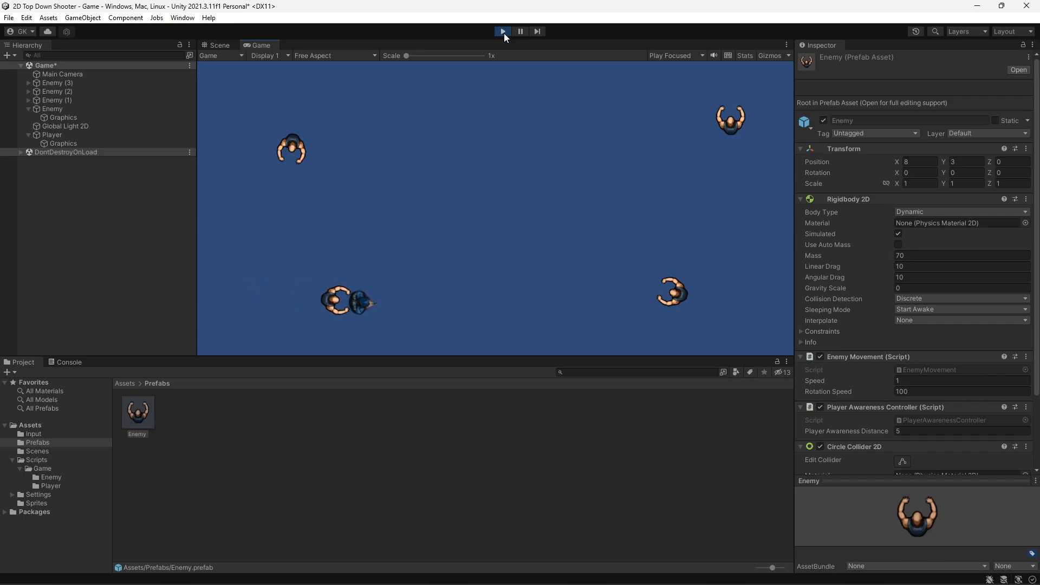
pyautogui.click(504, 33)
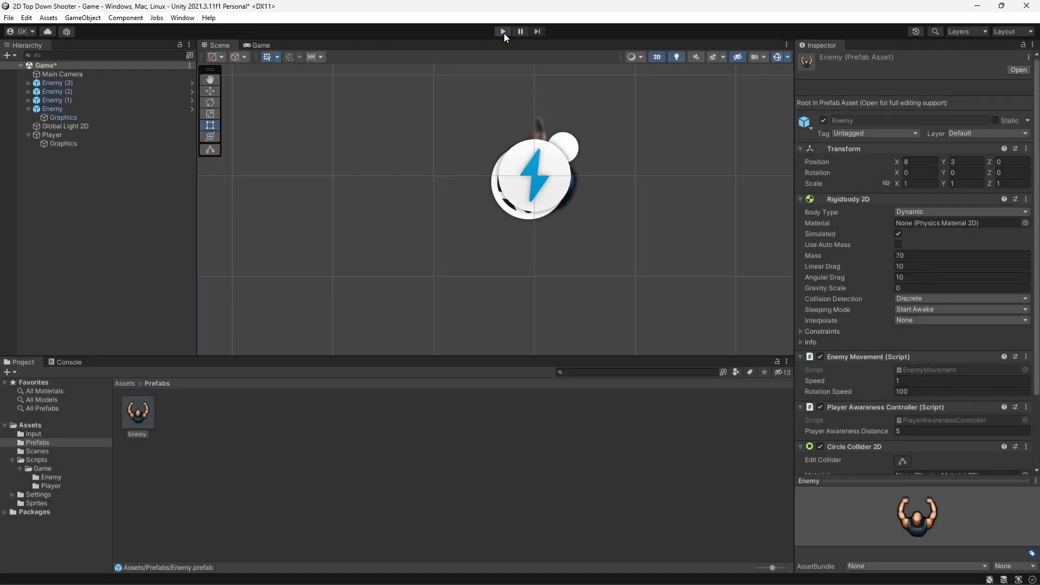
# - Set the movement speed of the original Enemy instance to 5 and compare it with Enemy (1)
pyautogui.click(90, 108)
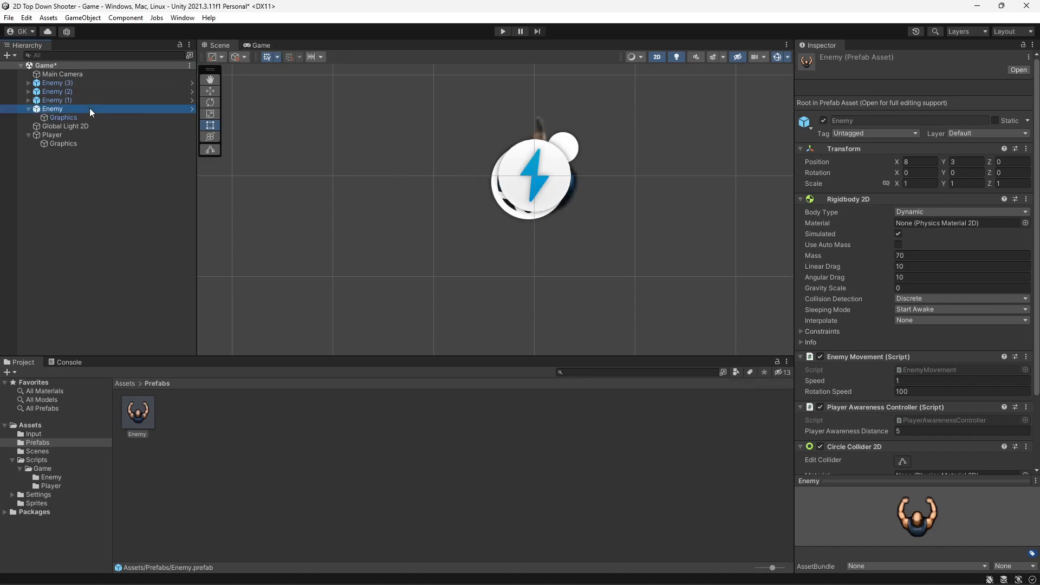
pyautogui.click(903, 329)
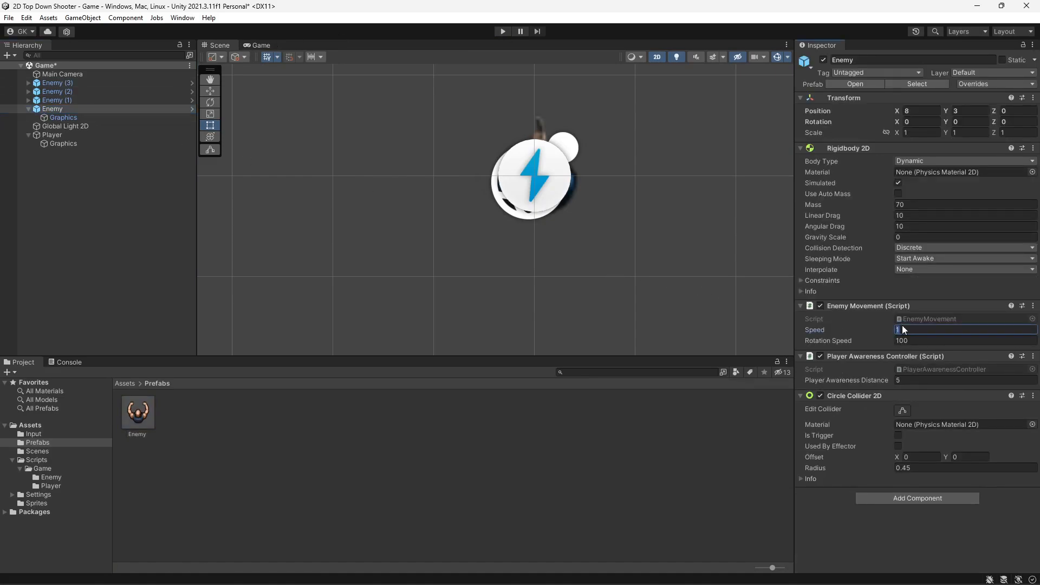
pyautogui.write('5')
pyautogui.click(60, 102)
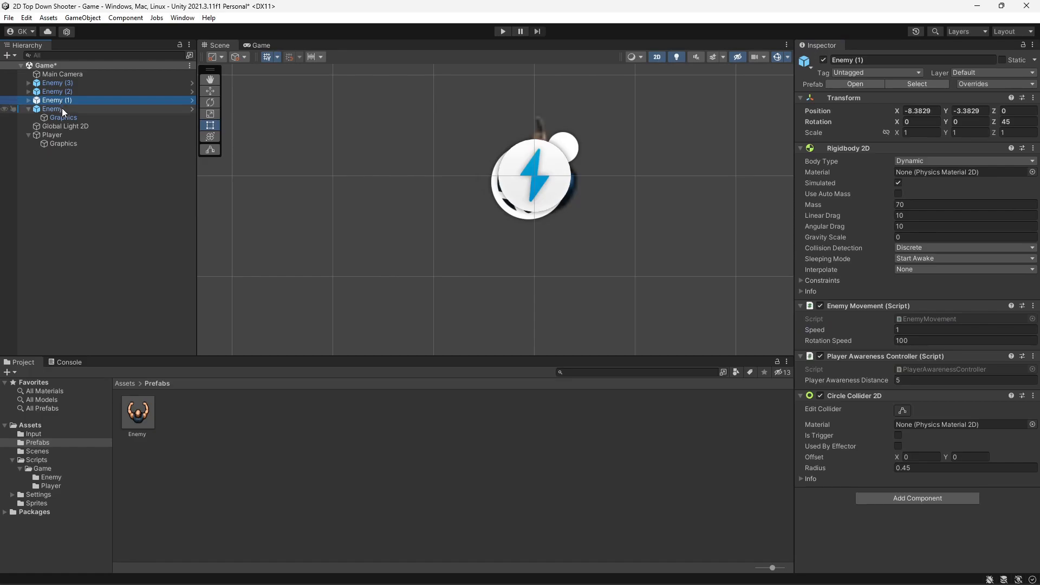
# - Review the Enemy instance's Enemy Movement override and apply all its overrides to the prefab
pyautogui.click(60, 109)
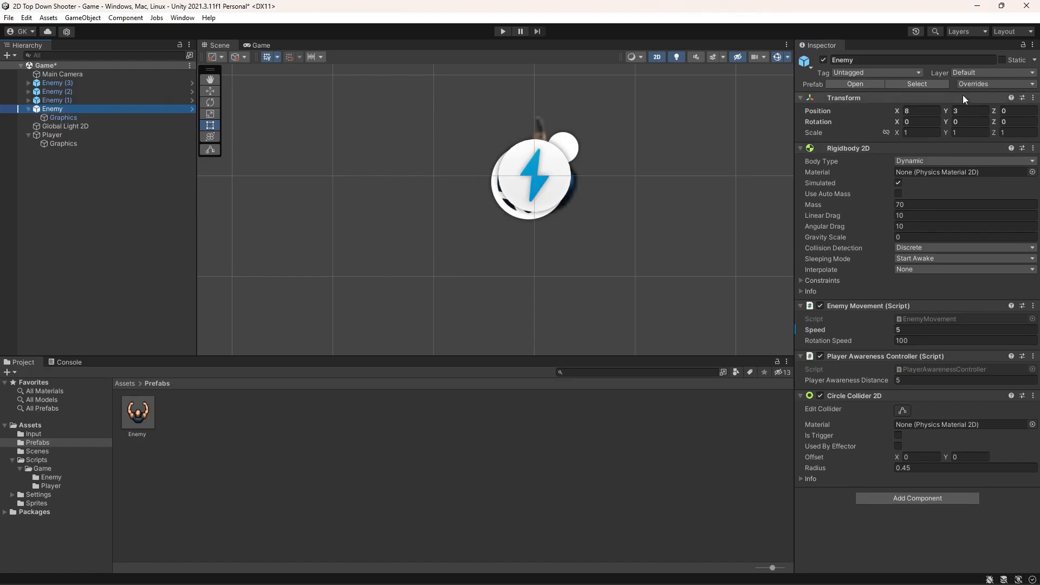
pyautogui.click(983, 86)
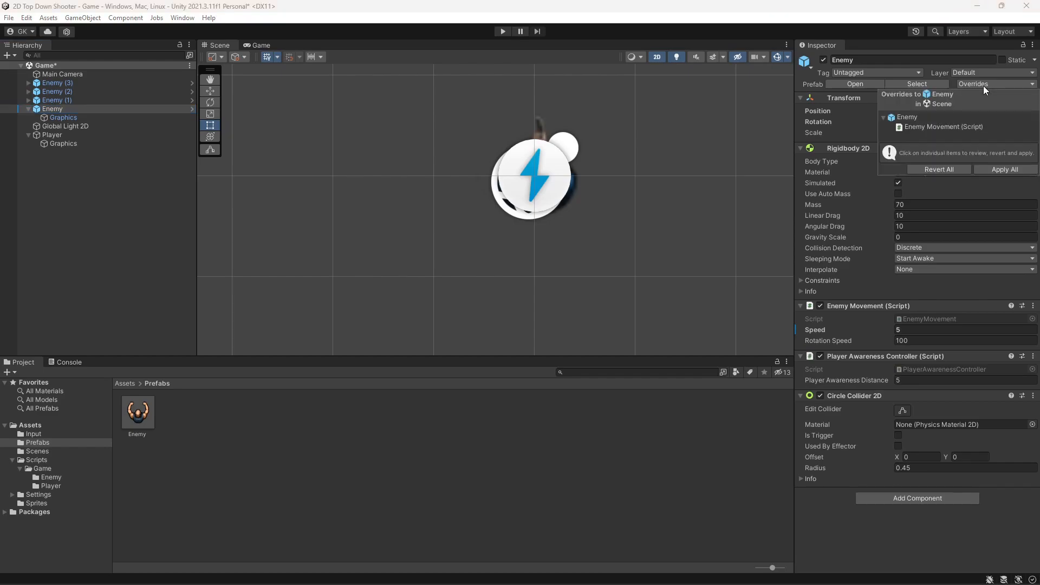
pyautogui.click(967, 128)
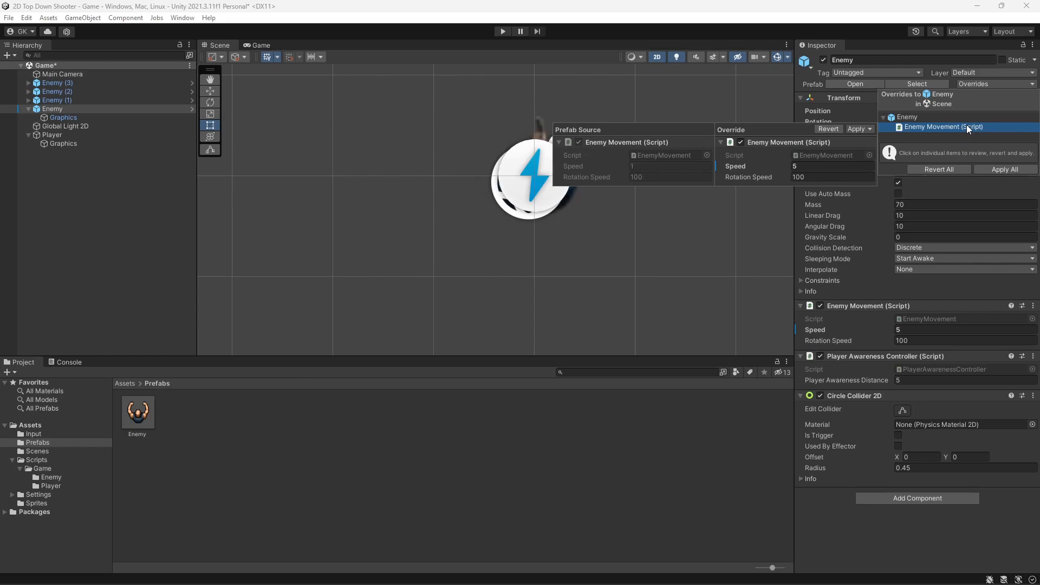
pyautogui.click(1008, 169)
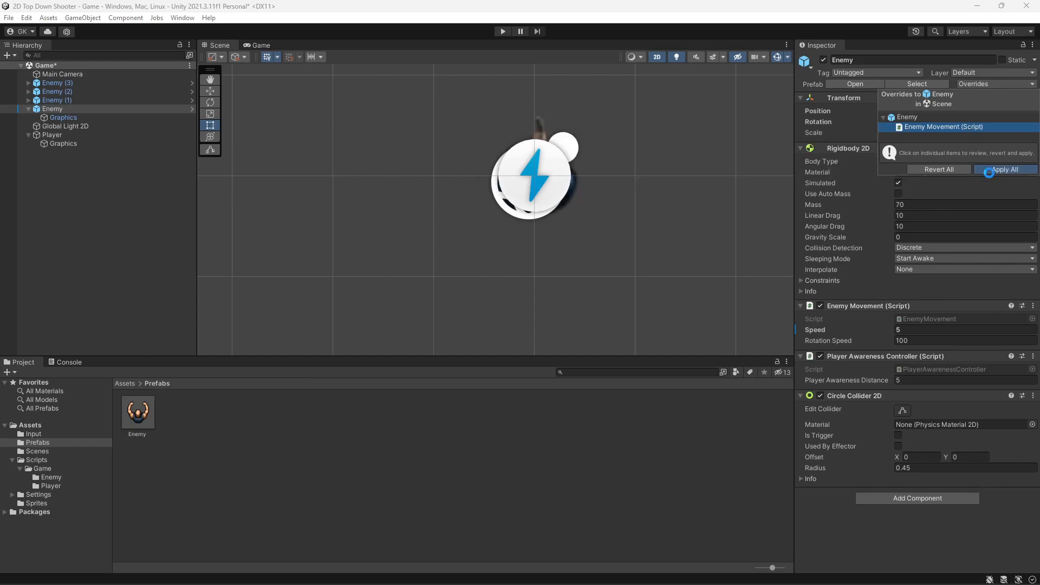
# - Check the movement speed on Enemy (1), Enemy (2) and the Enemy prefab asset
pyautogui.click(44, 99)
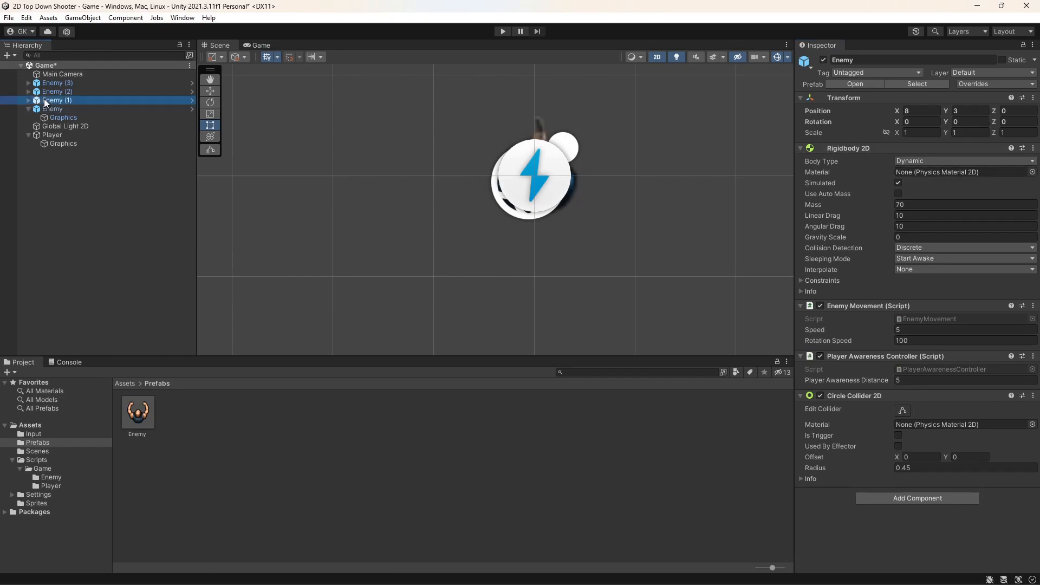
pyautogui.click(45, 91)
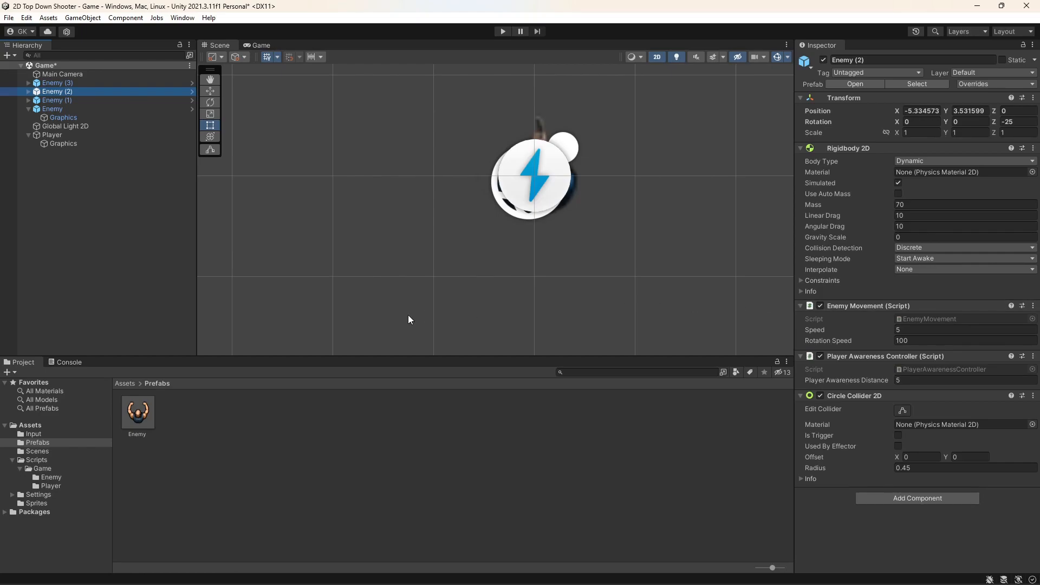
pyautogui.click(142, 412)
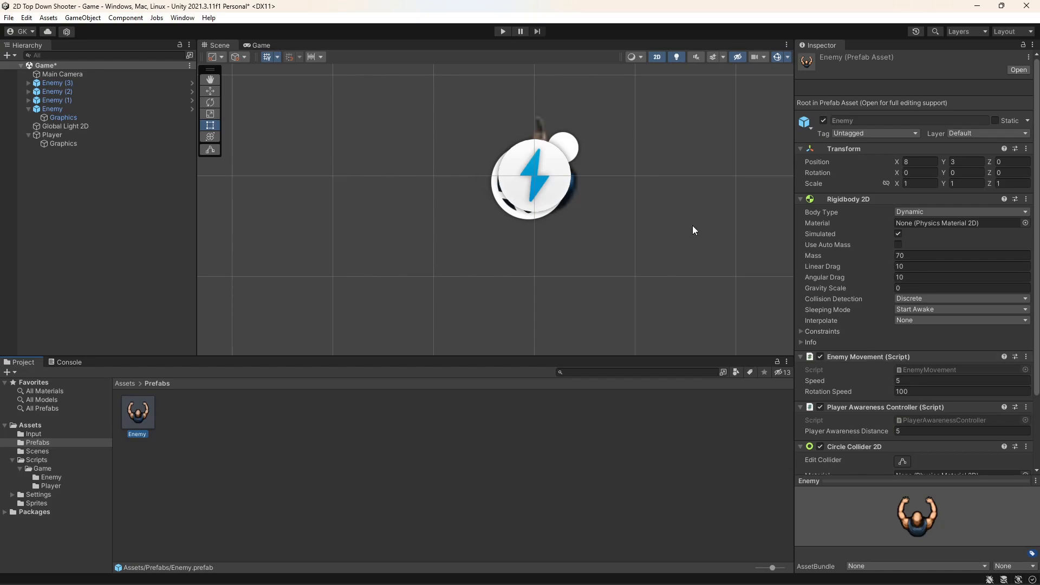
# - Play the game, lead the player past the enemies to test their faster pursuit, and stop play mode
pyautogui.click(503, 31)
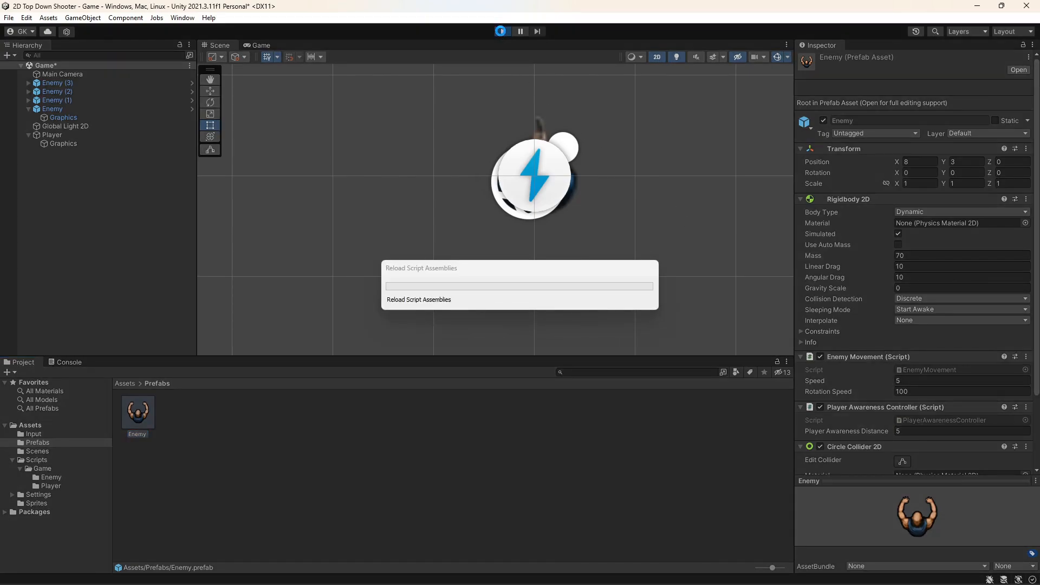
pyautogui.press('d')
pyautogui.press('s')
pyautogui.press('a')
pyautogui.press('w')
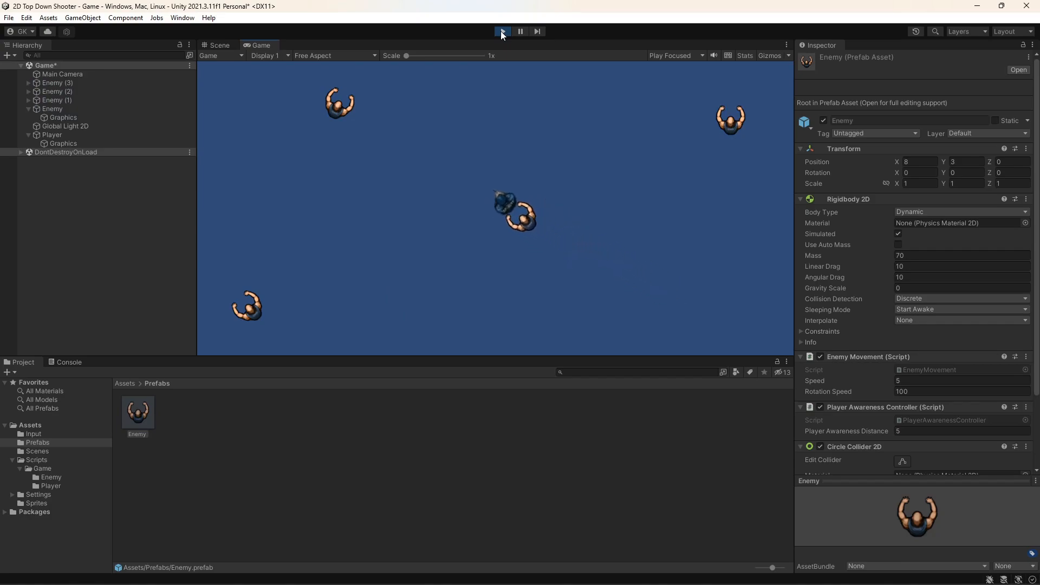
pyautogui.press('s')
pyautogui.press('d')
pyautogui.press('w')
pyautogui.press('d')
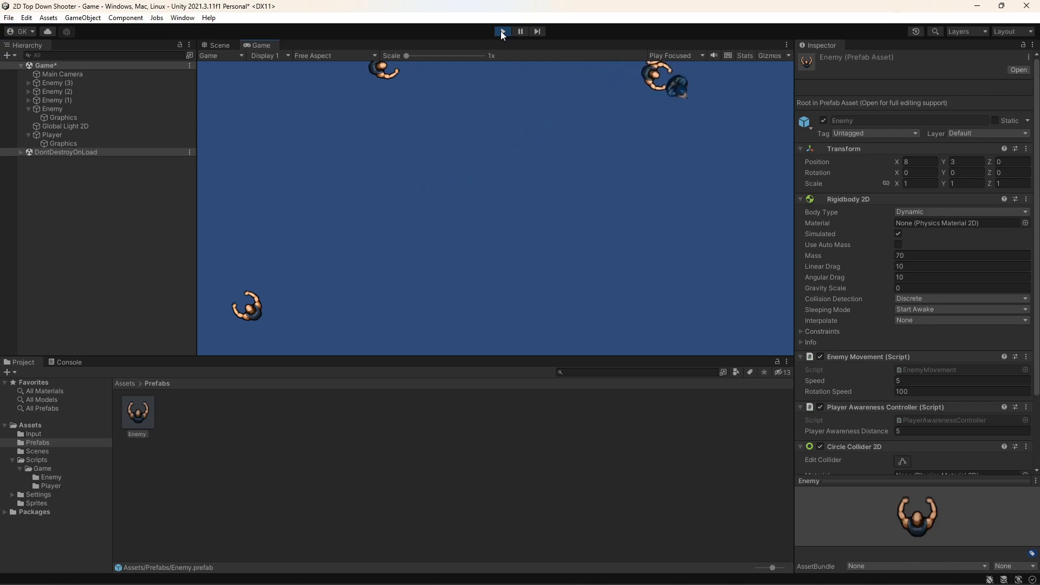
pyautogui.click(501, 30)
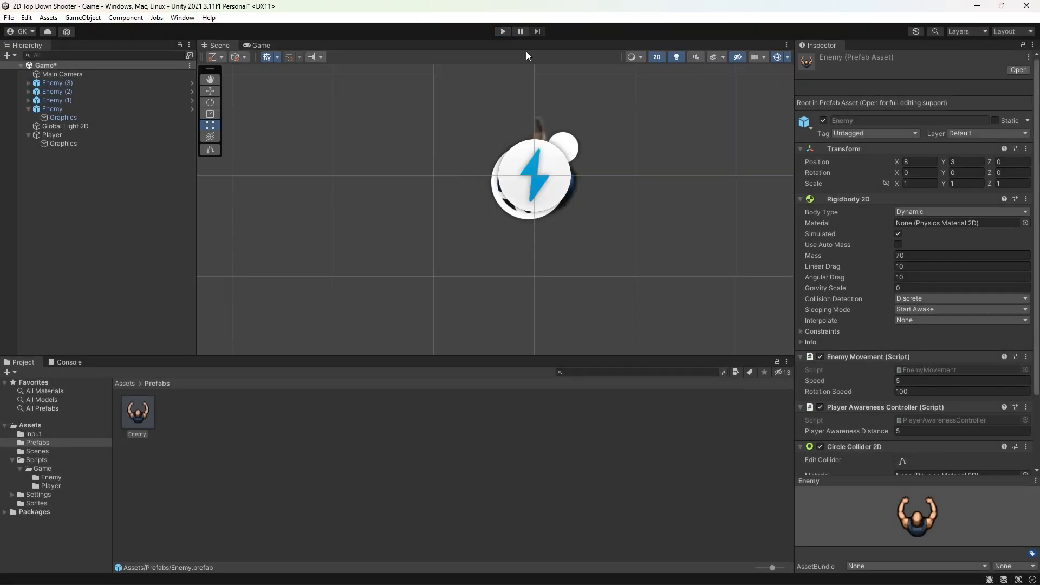
# - Set the Enemy prefab's movement speed to 1
pyautogui.click(929, 380)
pyautogui.write('1')
# - Play the game and move the player around all four enemies to test their pursuit and collisions
pyautogui.click(502, 33)
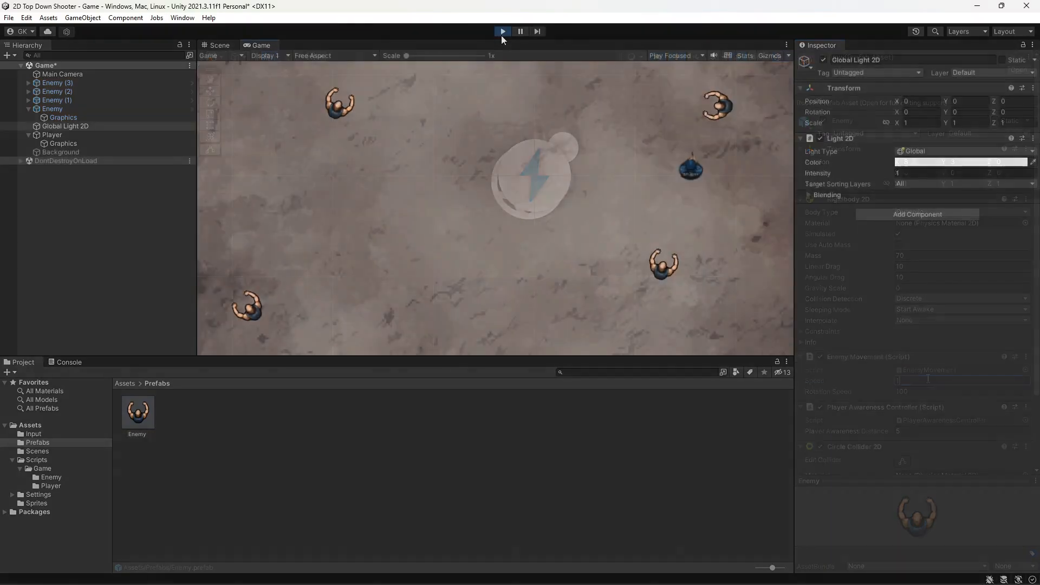
pyautogui.press('a')
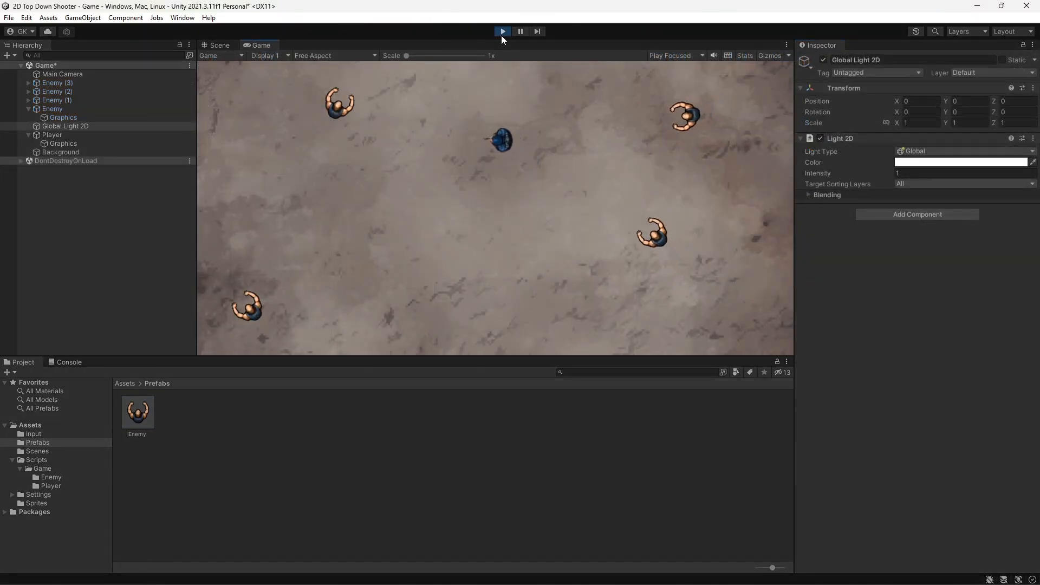
pyautogui.press('s')
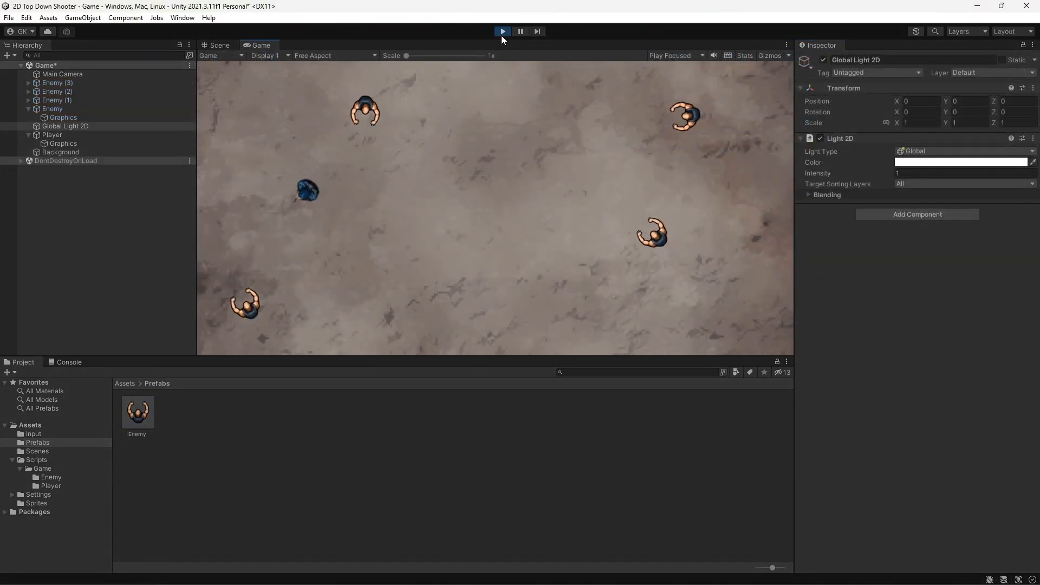
pyautogui.press('d')
pyautogui.press('w')
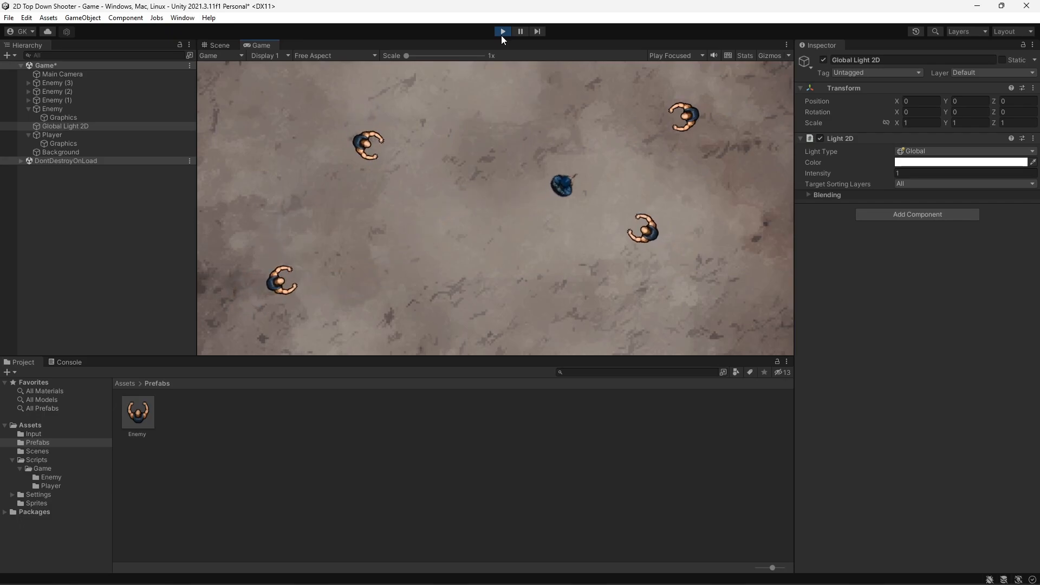
pyautogui.press('s')
pyautogui.press('a')
pyautogui.press('w')
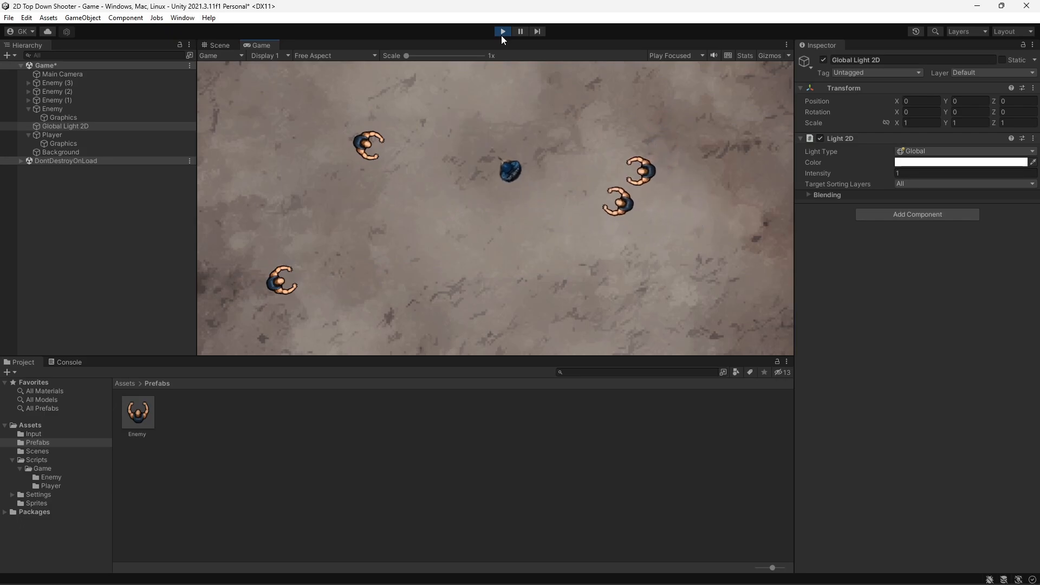
pyautogui.press('s')
pyautogui.press('s')
pyautogui.press('d')
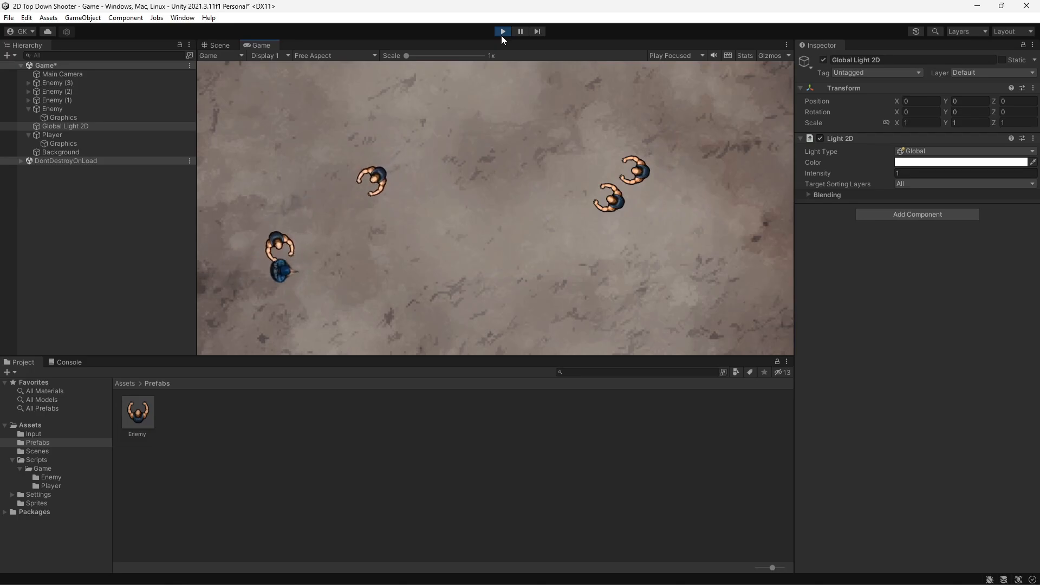